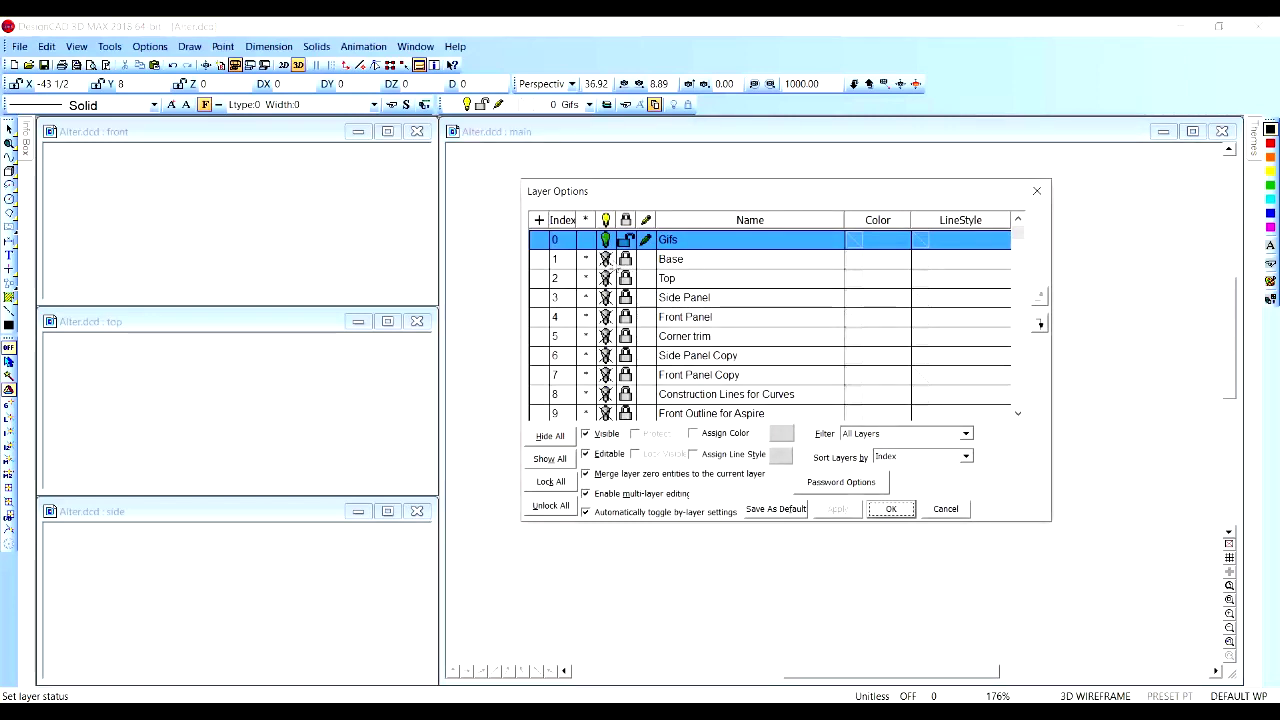
# Turn on the Base and Top layers so the altar's top slab and base box appear.
pyautogui.click(605, 260)
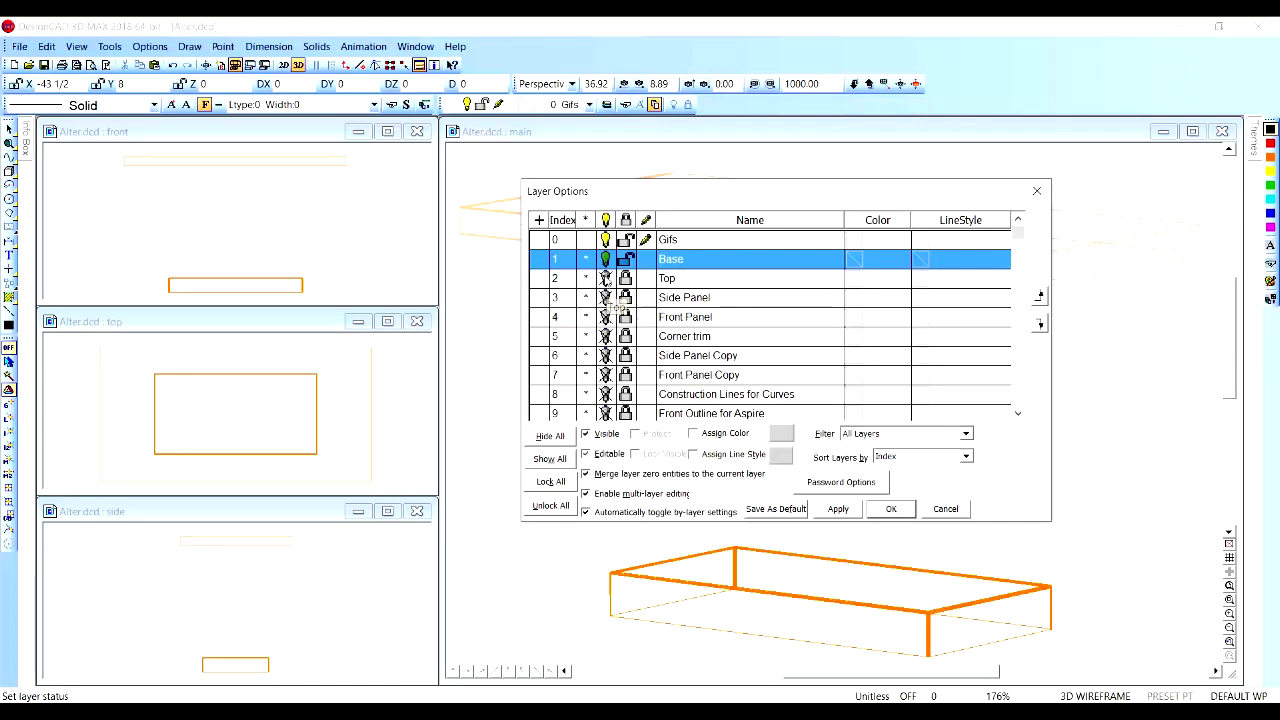
pyautogui.click(605, 278)
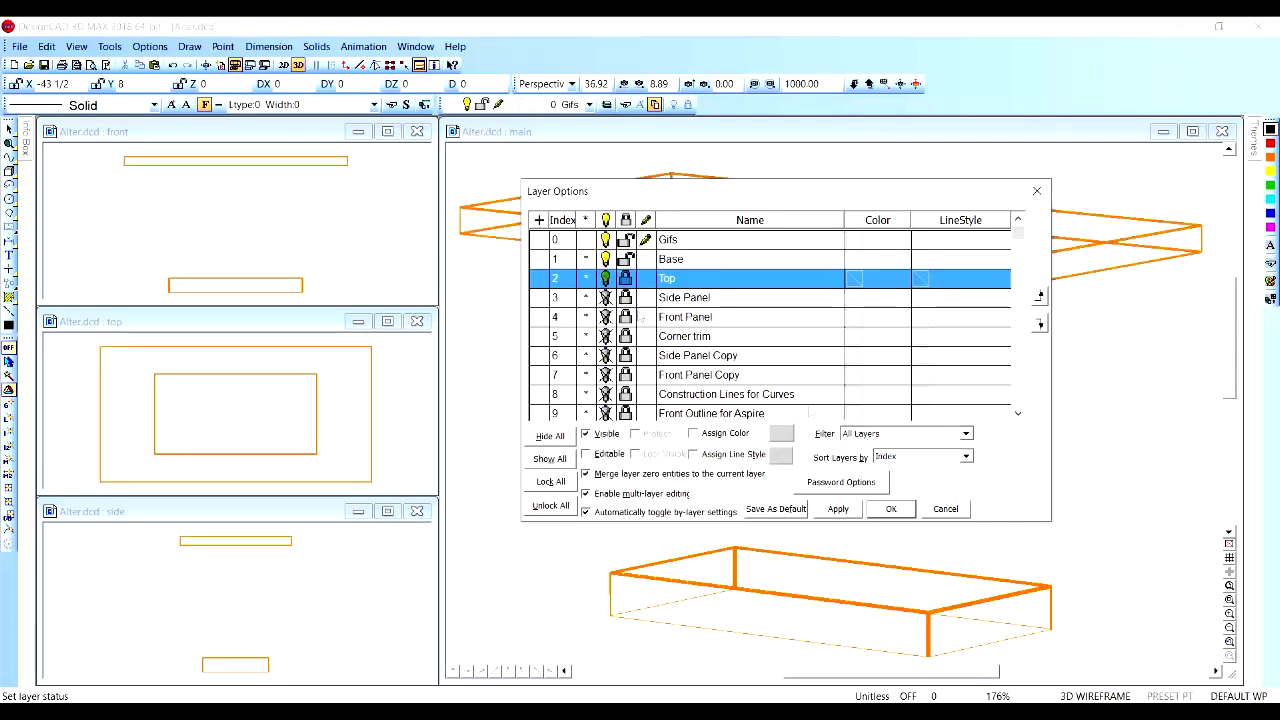
pyautogui.click(891, 509)
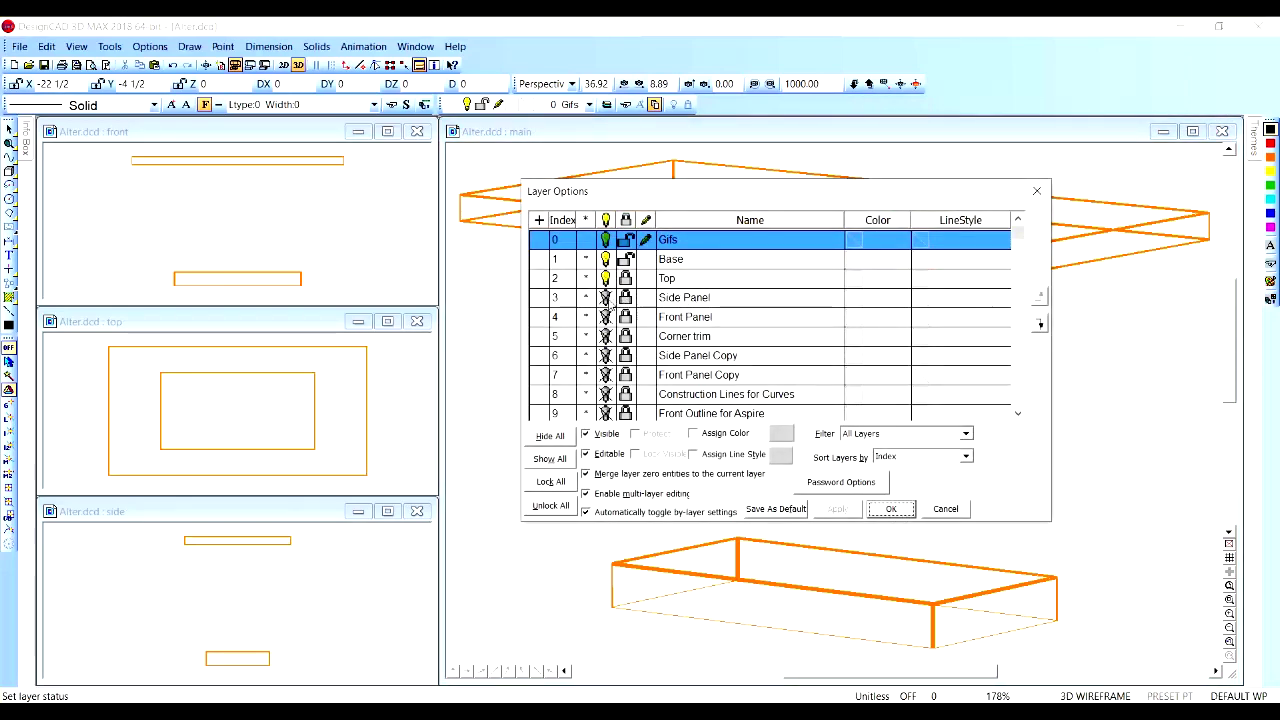
# Show the Side Panel layer and make it current, revealing the curved slatted side panels.
pyautogui.click(606, 298)
pyautogui.click(606, 300)
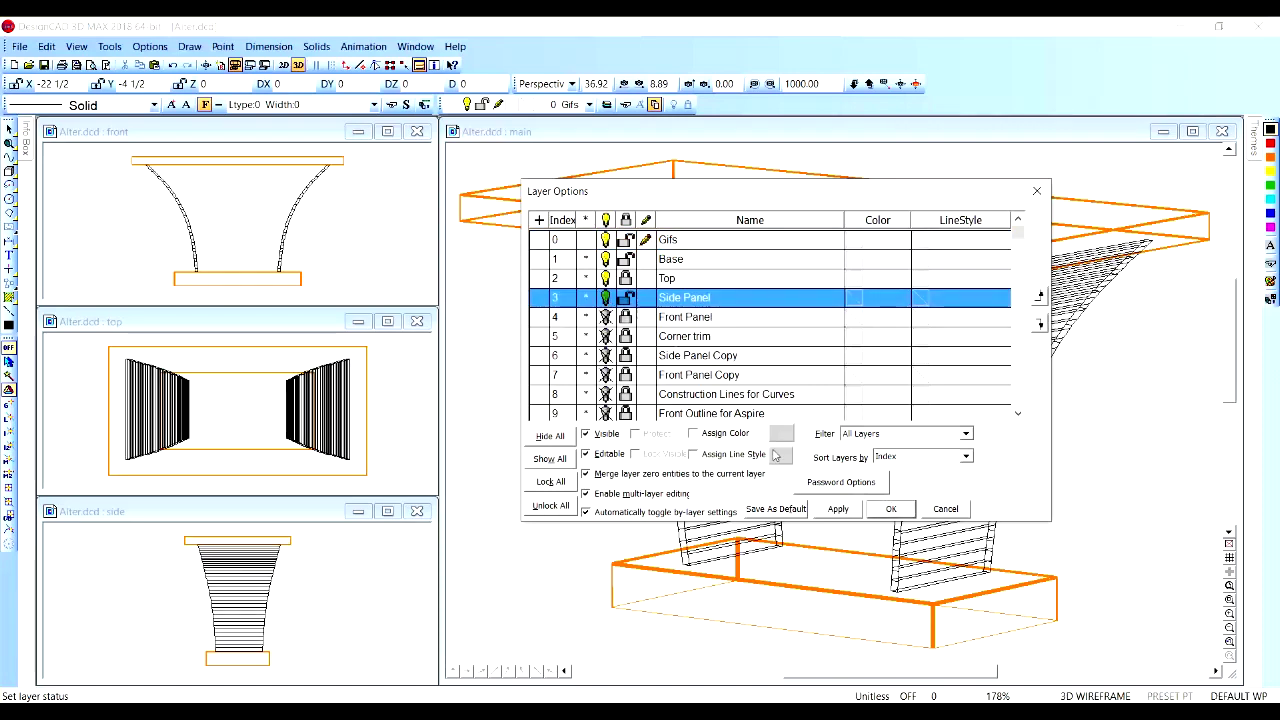
pyautogui.click(893, 510)
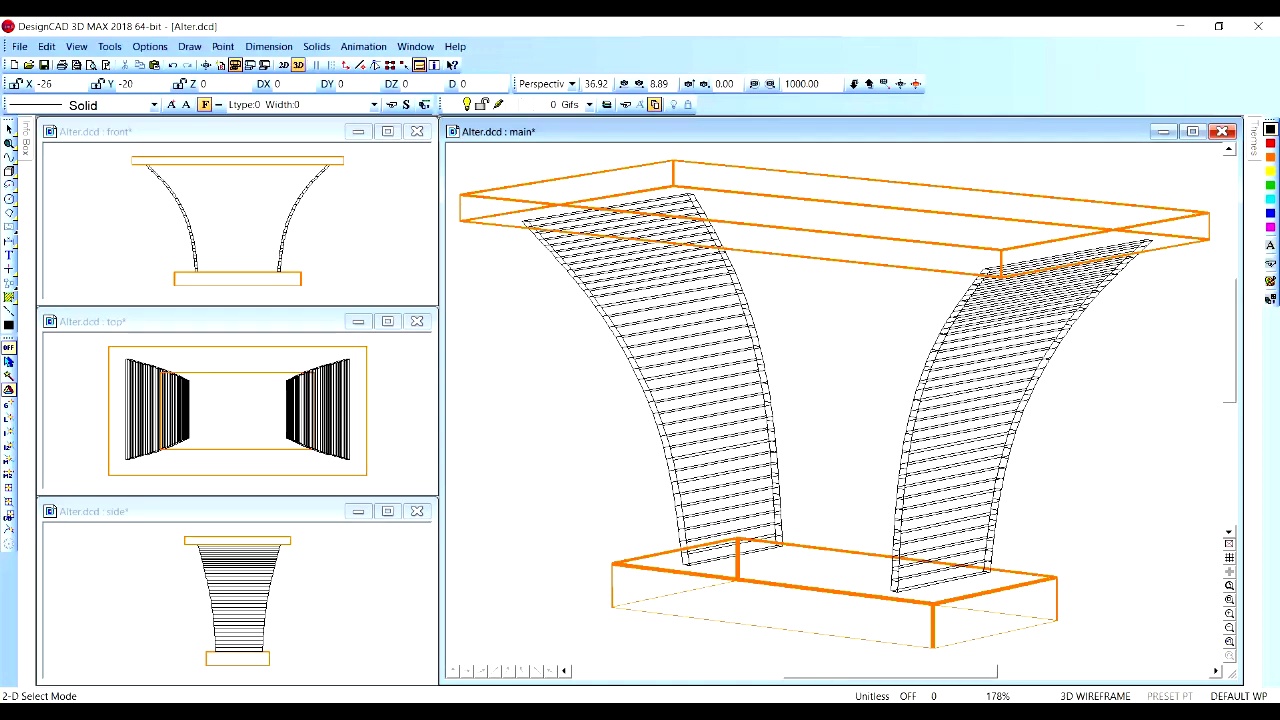
# Switch on the Front Panel layer so the flared front panel encloses the altar body.
pyautogui.hotkey('ctrl', 'l')
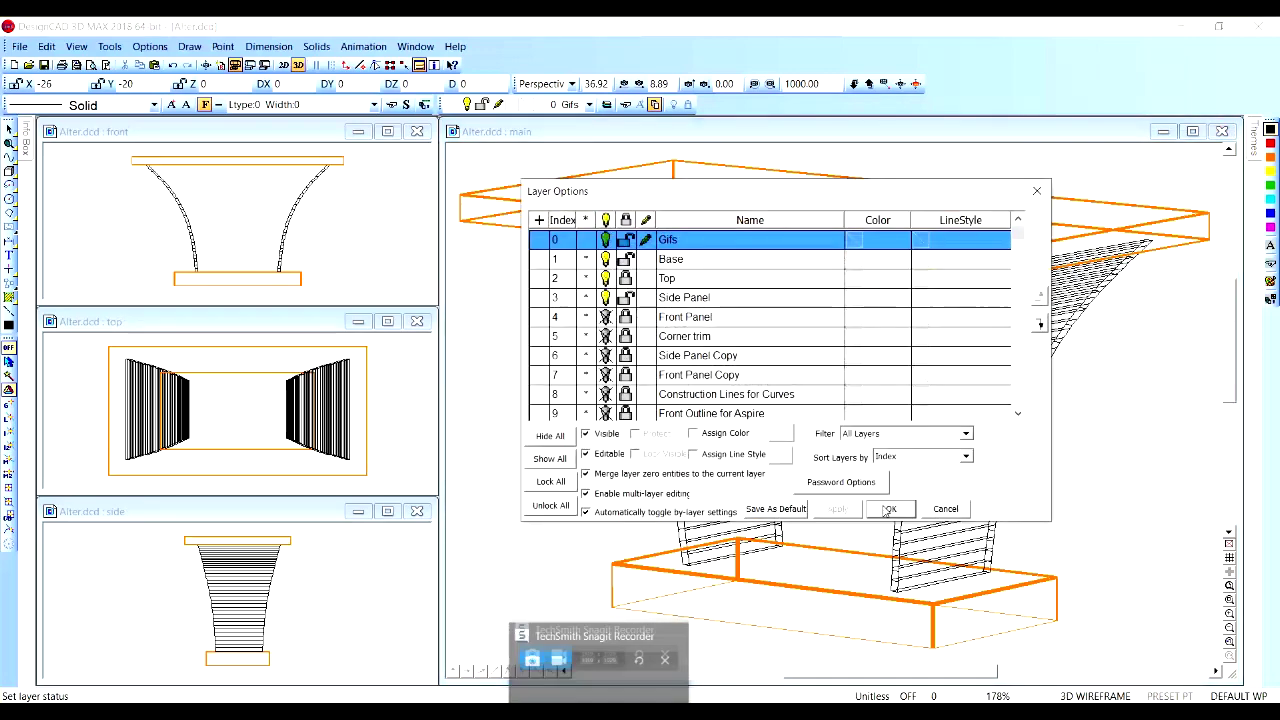
pyautogui.click(605, 317)
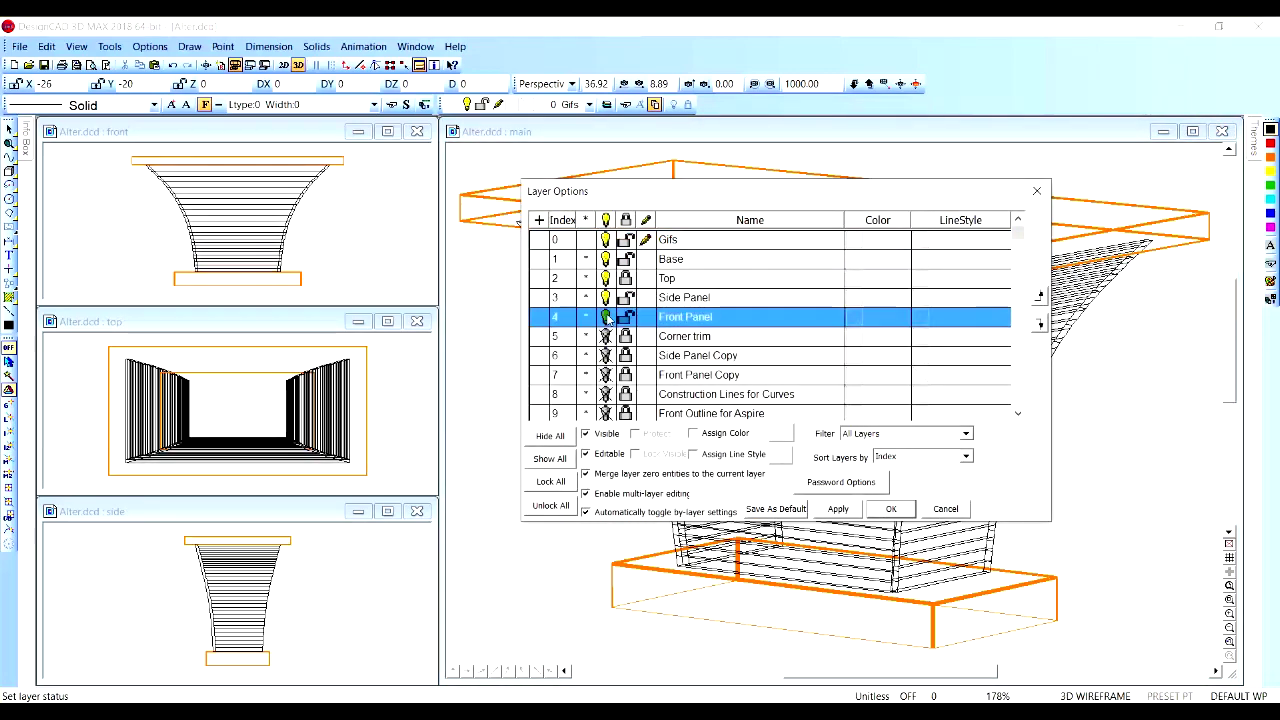
pyautogui.click(892, 510)
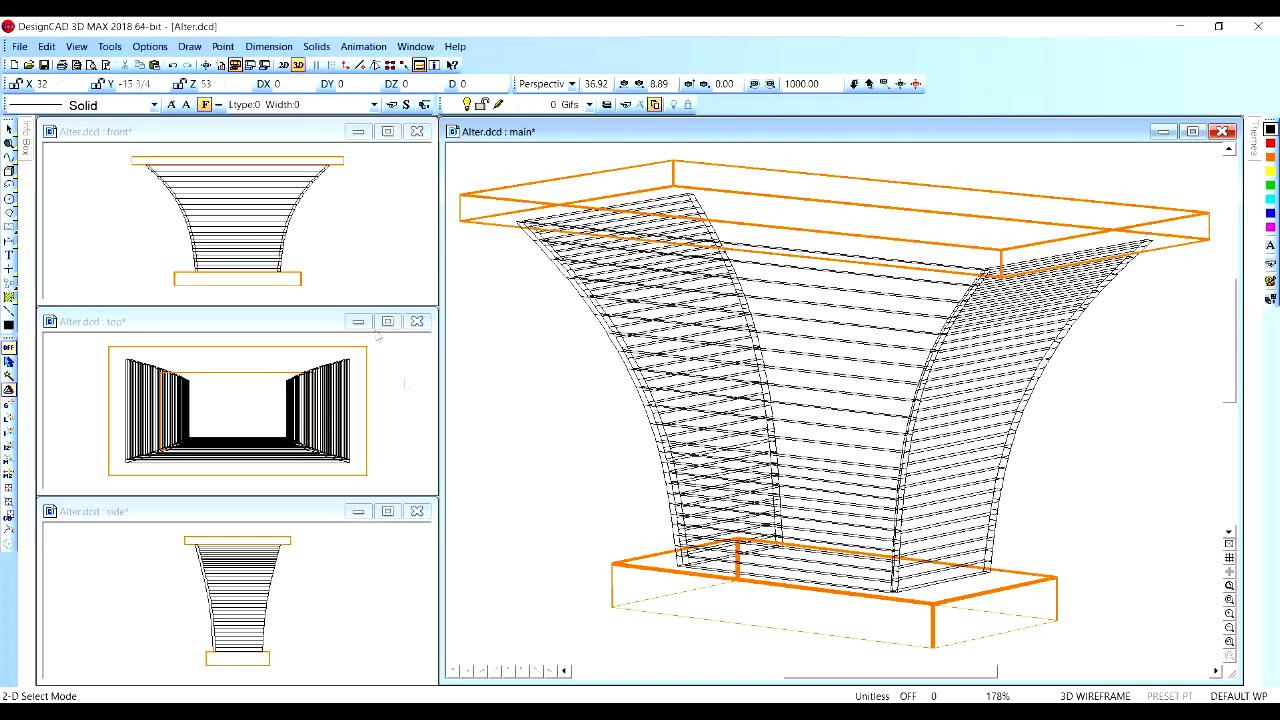
# Render the altar with Phong shading so its top, base and body show as wood.
pyautogui.click(112, 47)
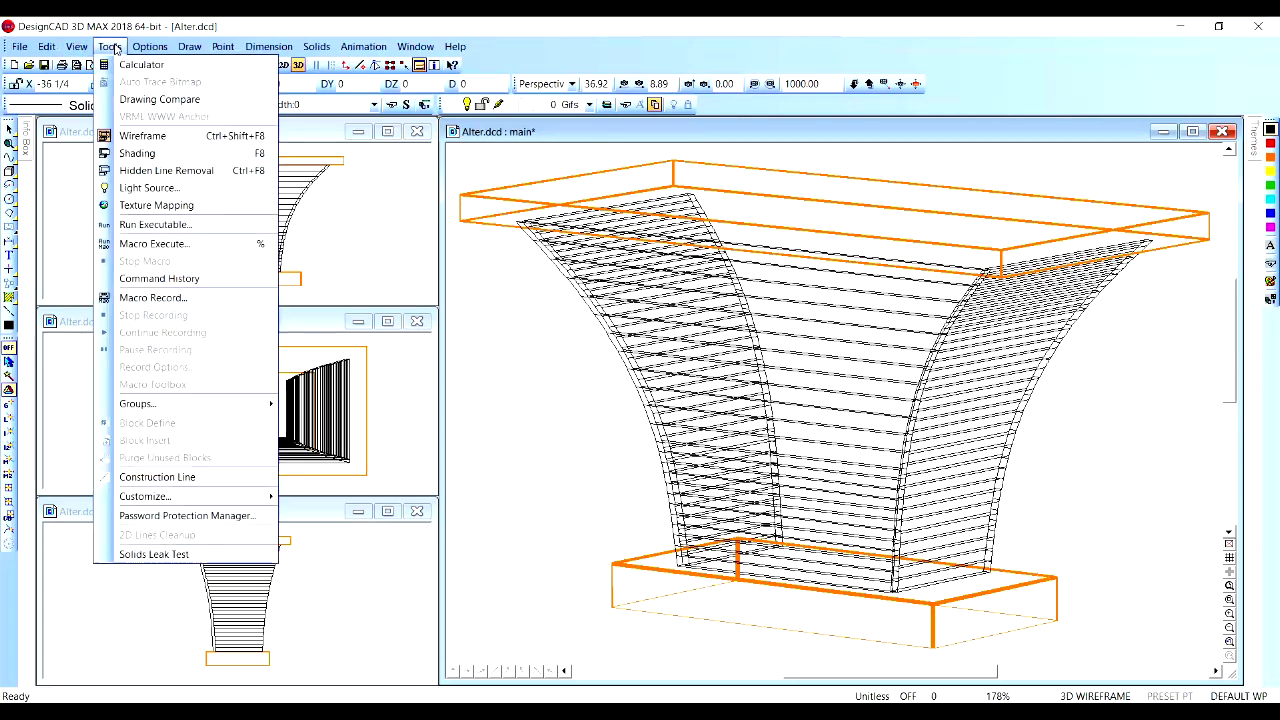
pyautogui.click(148, 153)
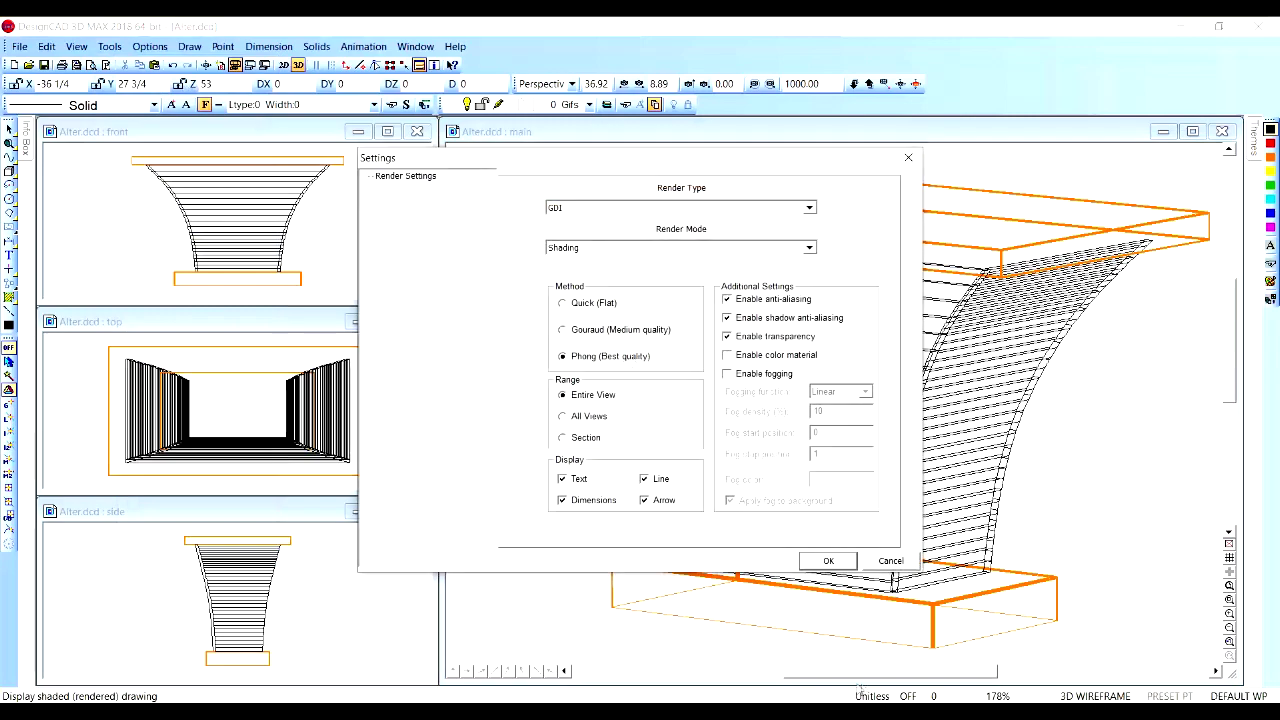
pyautogui.click(826, 562)
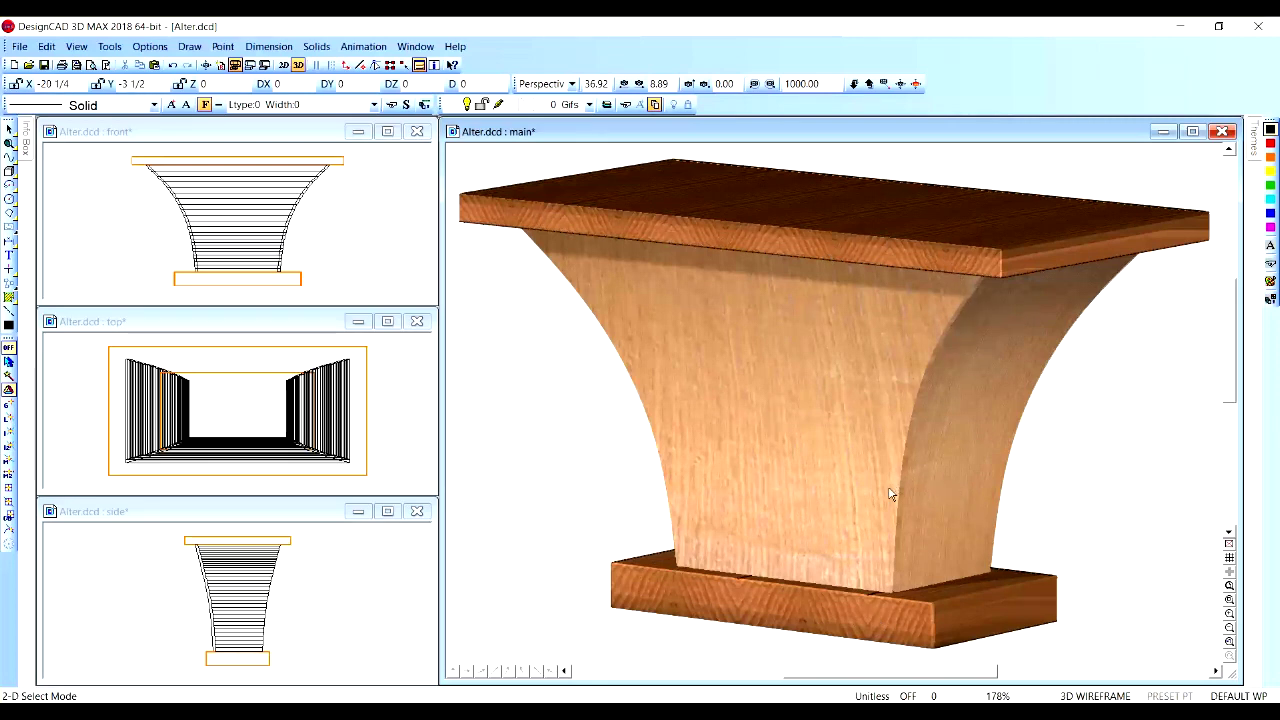
pyautogui.hotkey('ctrl', 's')
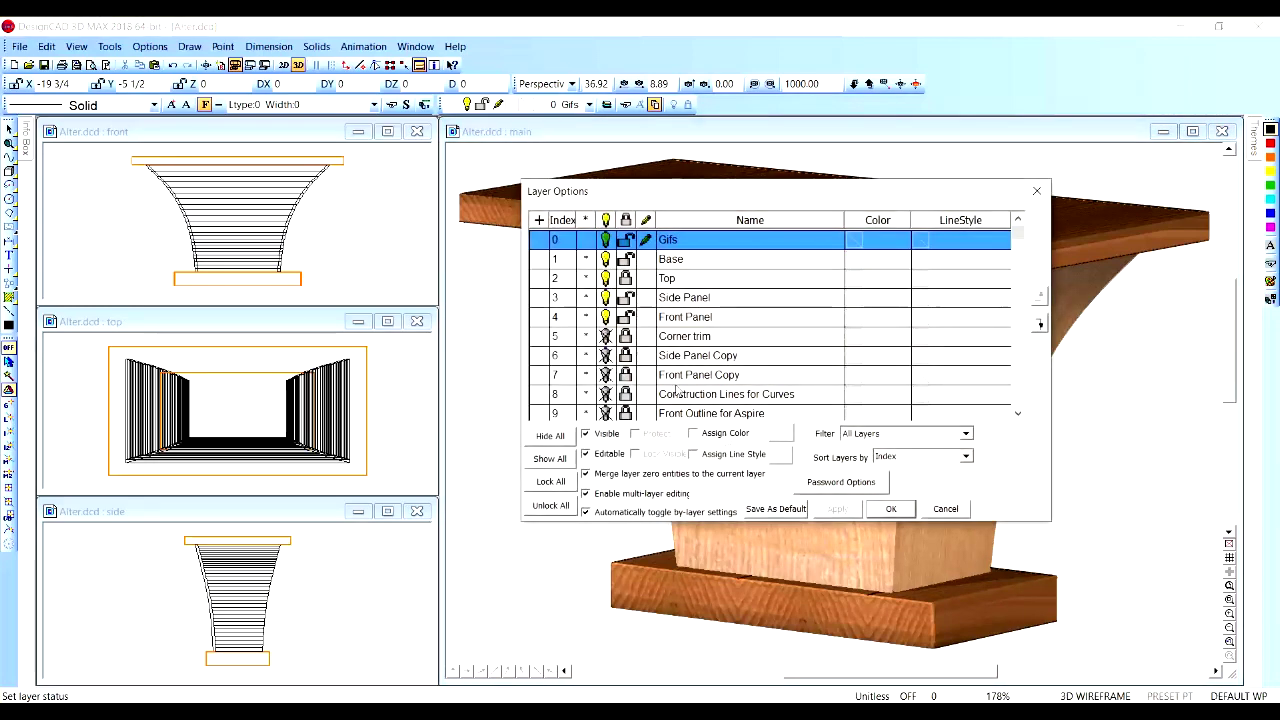
# Turn on the Corner trim layer to add darker wood trim on the curved corners.
pyautogui.click(605, 336)
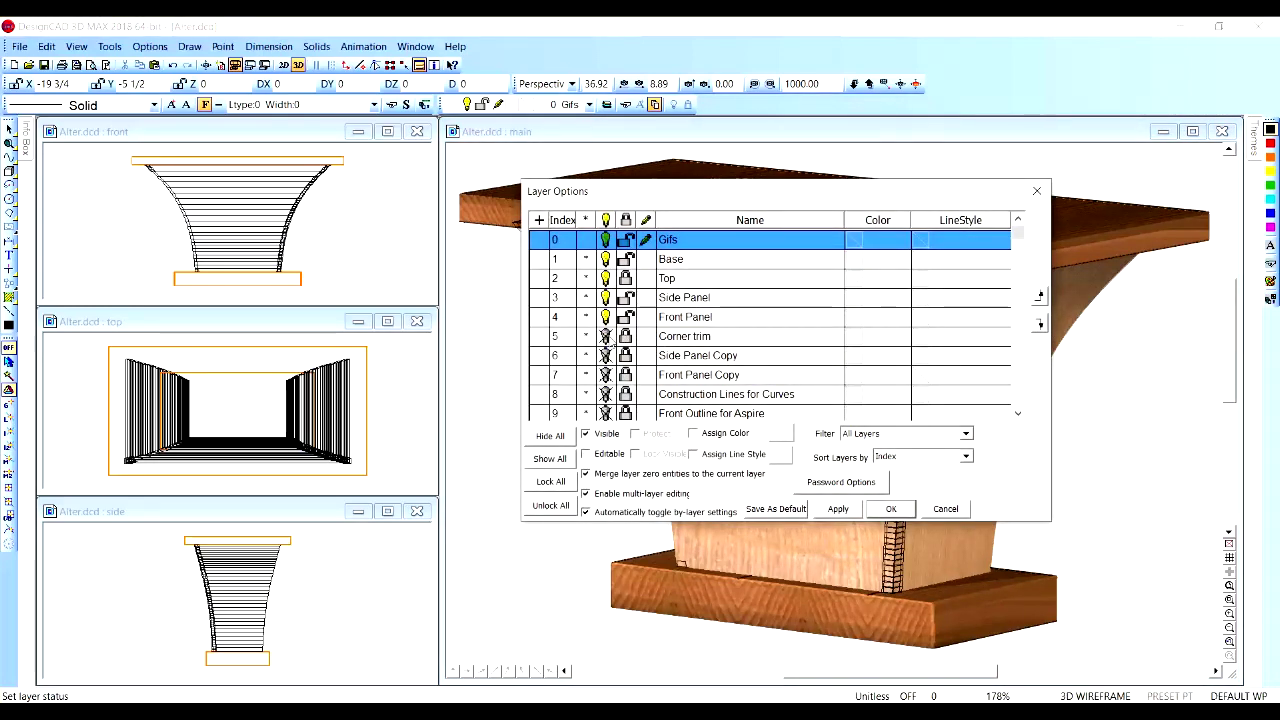
pyautogui.click(891, 509)
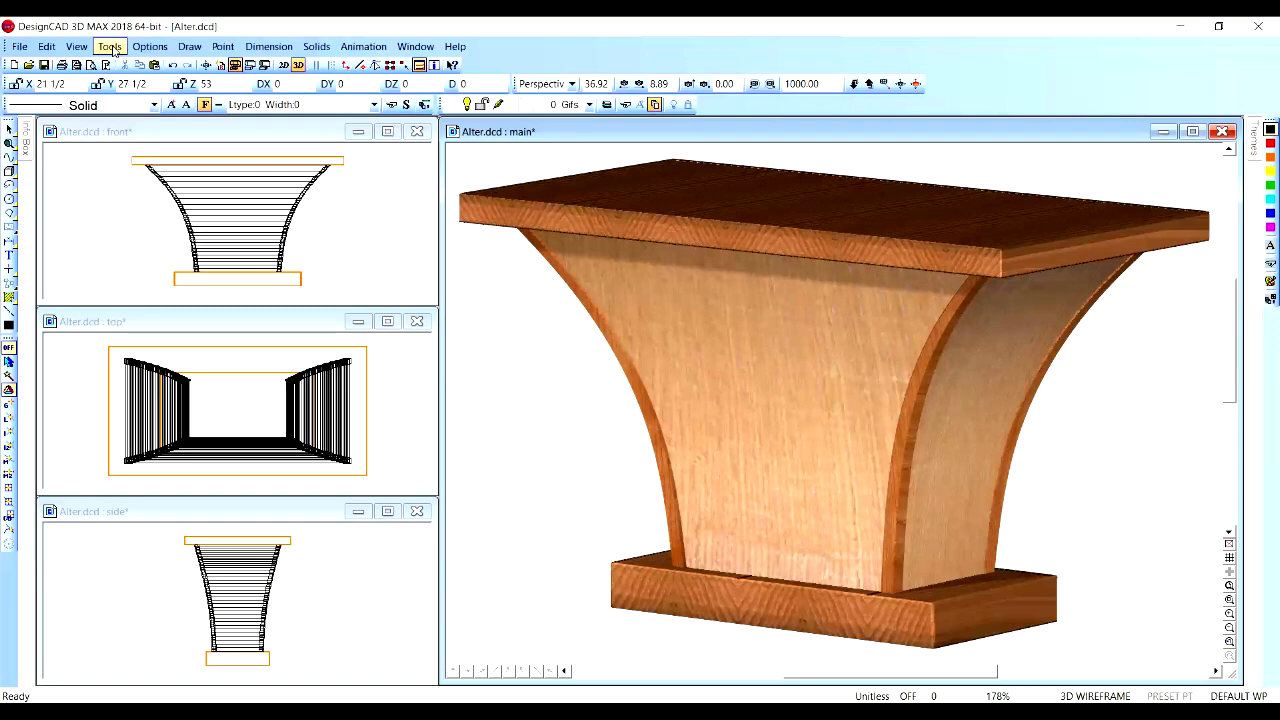
# Map Alter 2 Panel.jpg onto the altar's front panel using Box Mapping / Box Front.
pyautogui.click(111, 48)
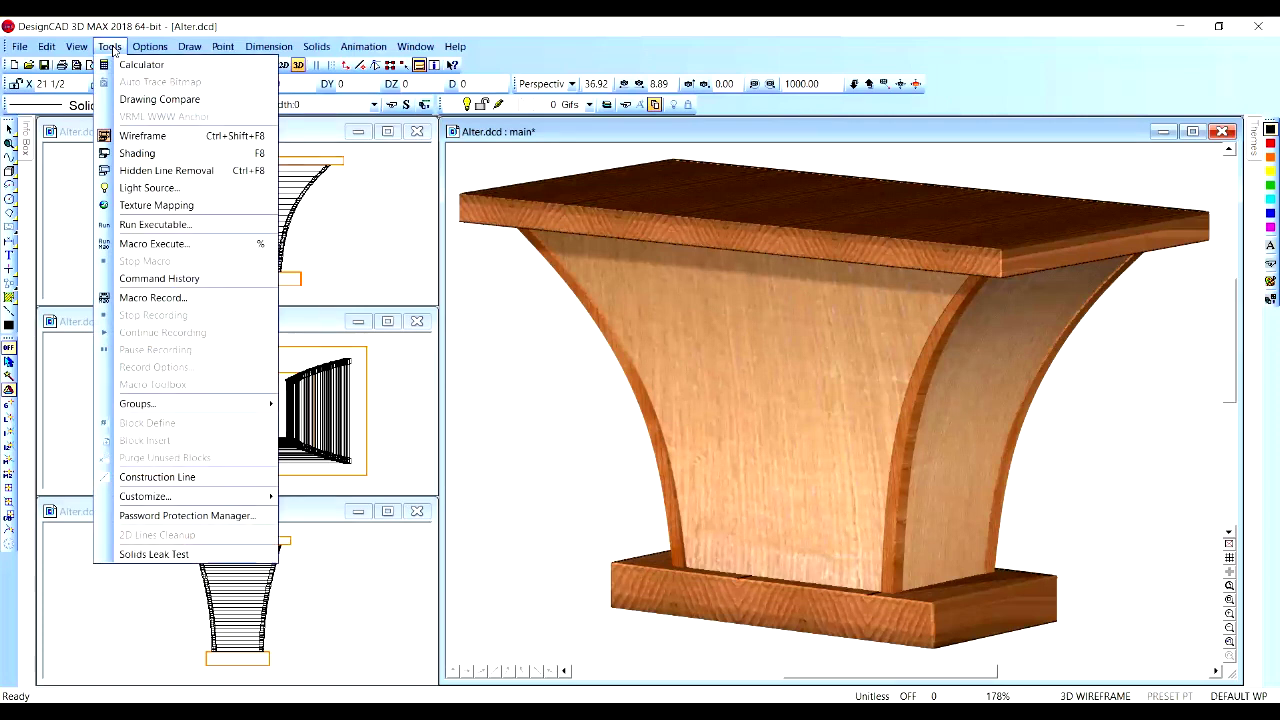
pyautogui.click(155, 205)
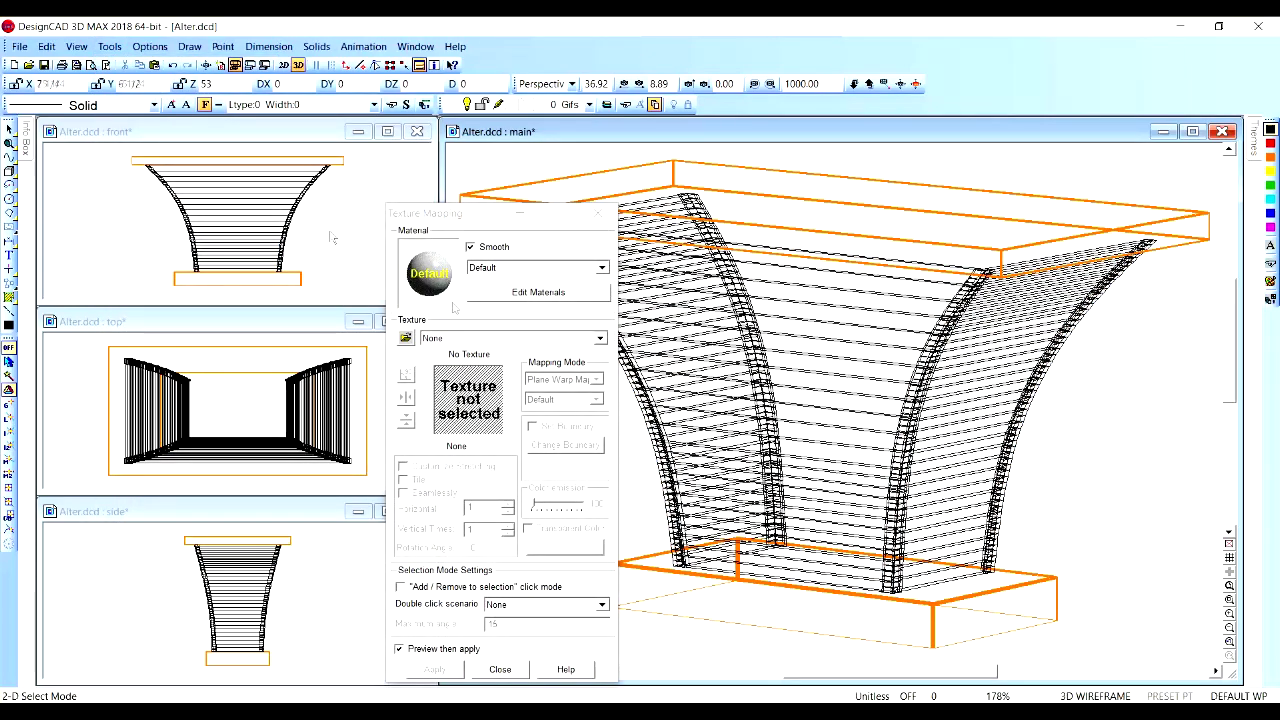
pyautogui.click(600, 339)
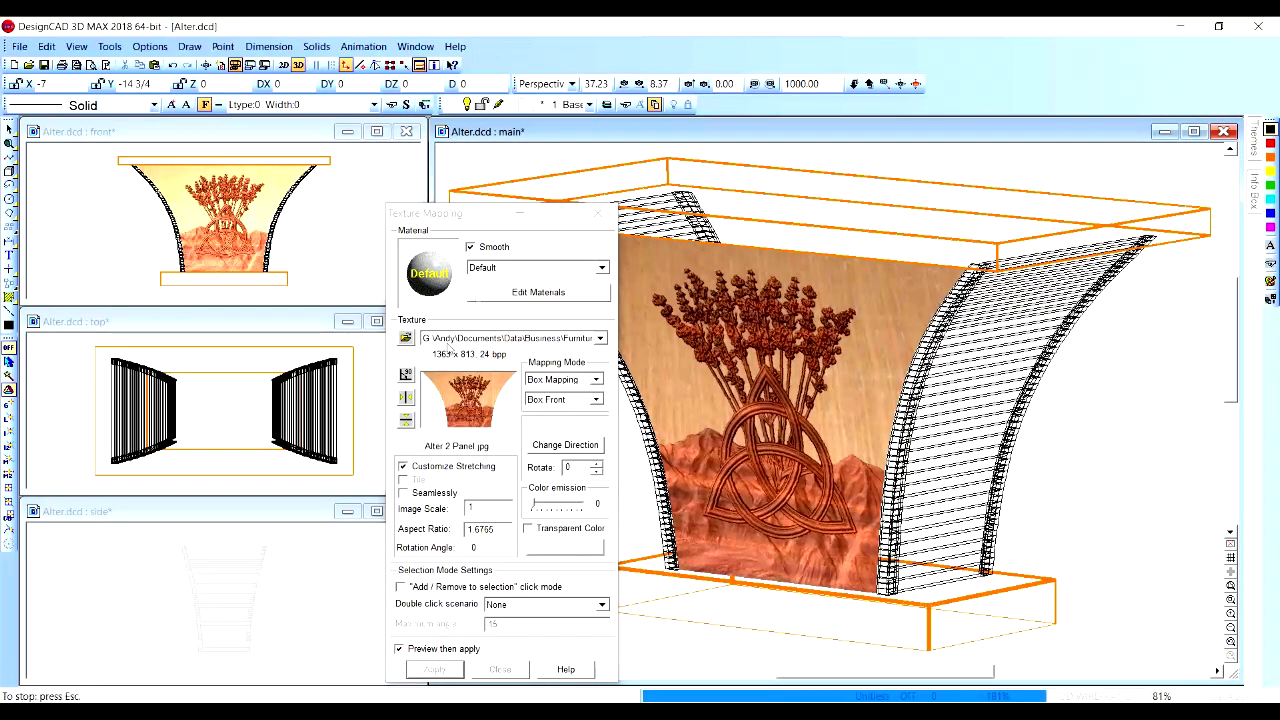
pyautogui.moveTo(491, 217); pyautogui.dragTo(323, 211)
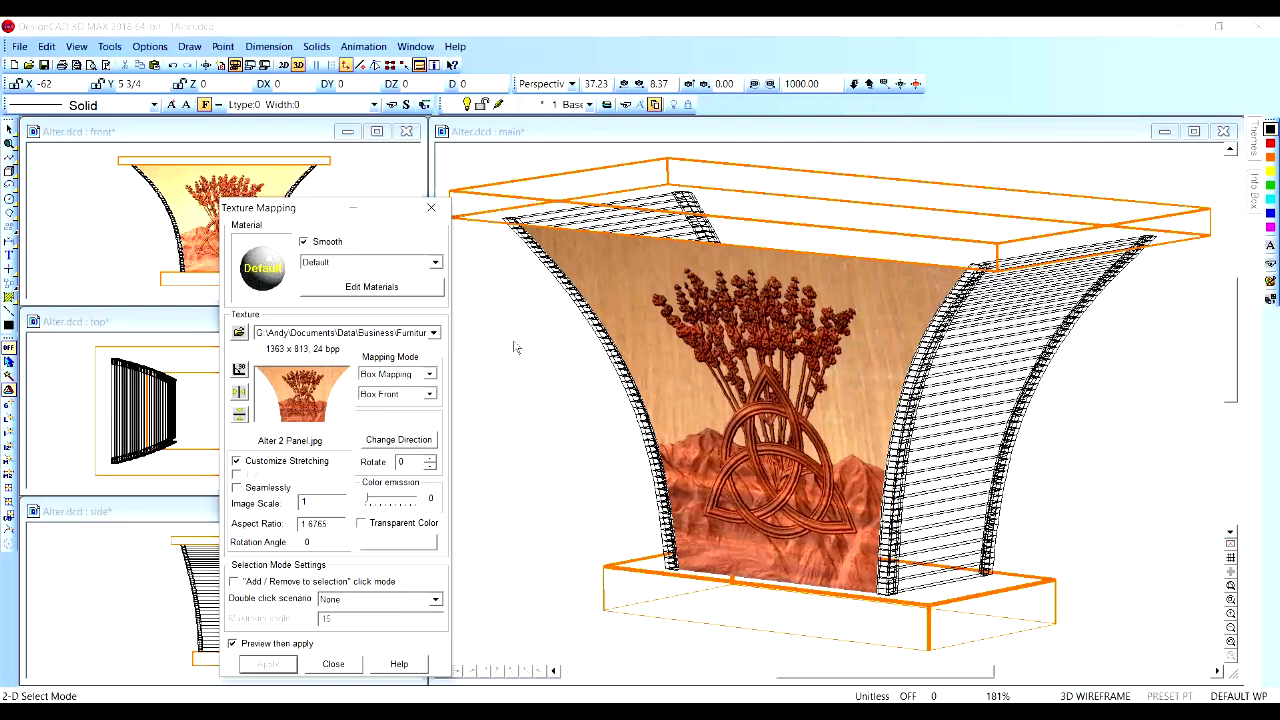
pyautogui.click(333, 664)
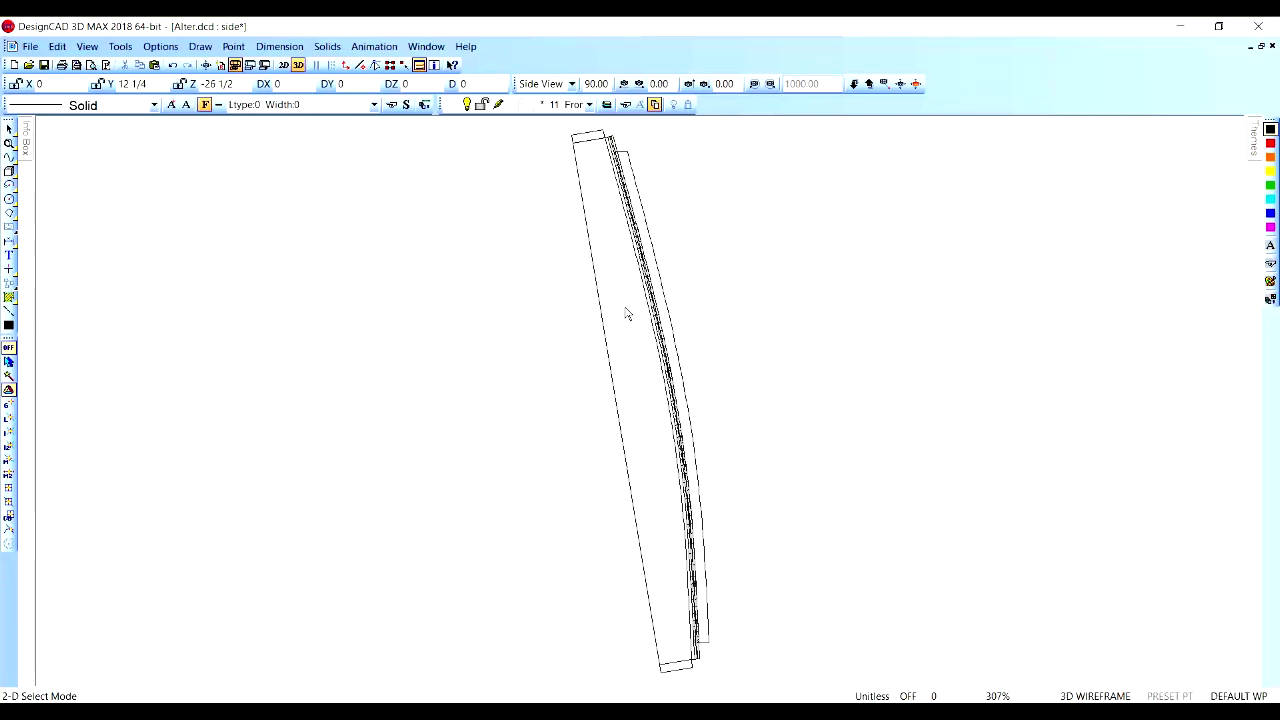
# Bring up Layer Options listing the Front bending form frame and Front outline plane layers.
pyautogui.hotkey('ctrl', 's')
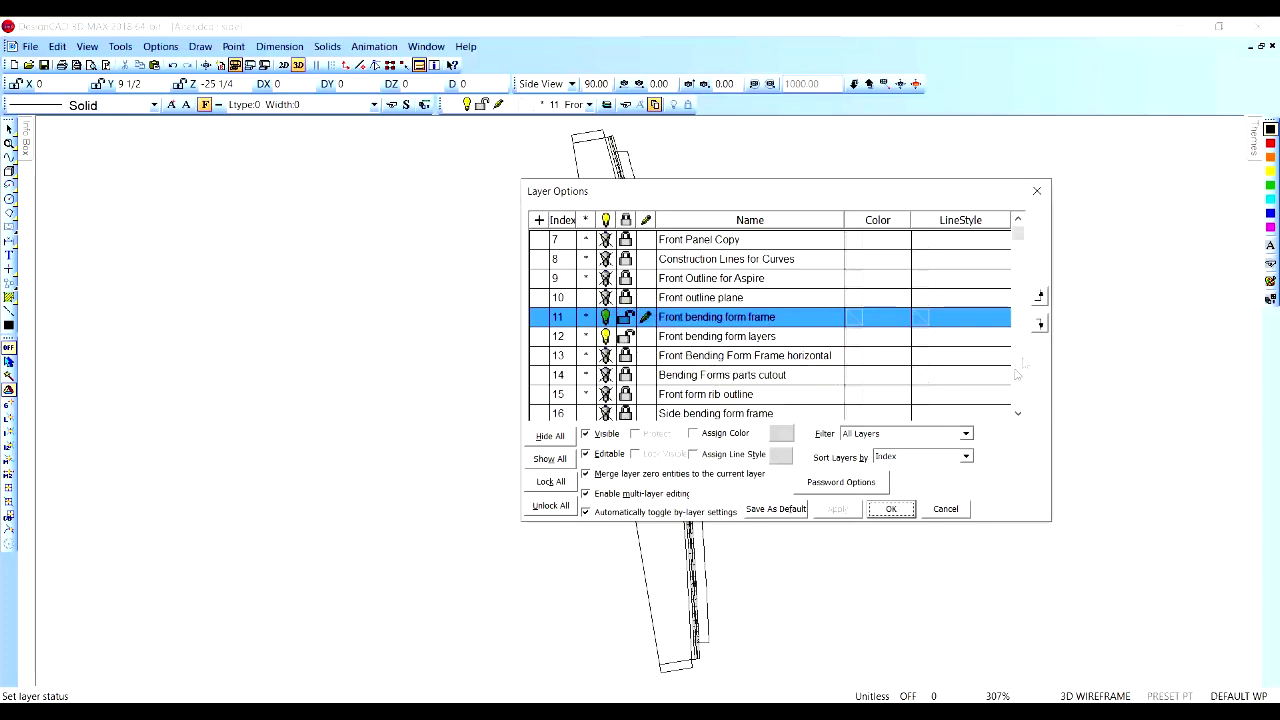
# Show and select the Front Bending Form Frame horizontal layer to display the ribbed frame.
pyautogui.click(1018, 413)
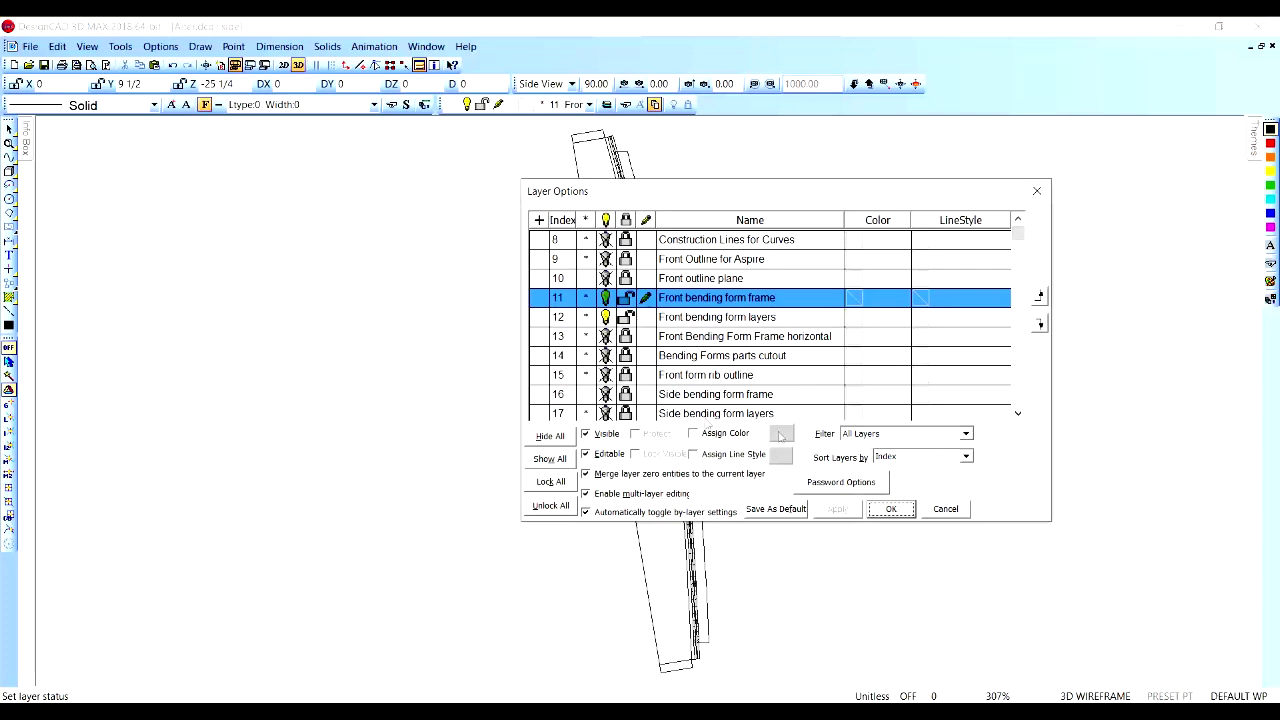
pyautogui.click(656, 340)
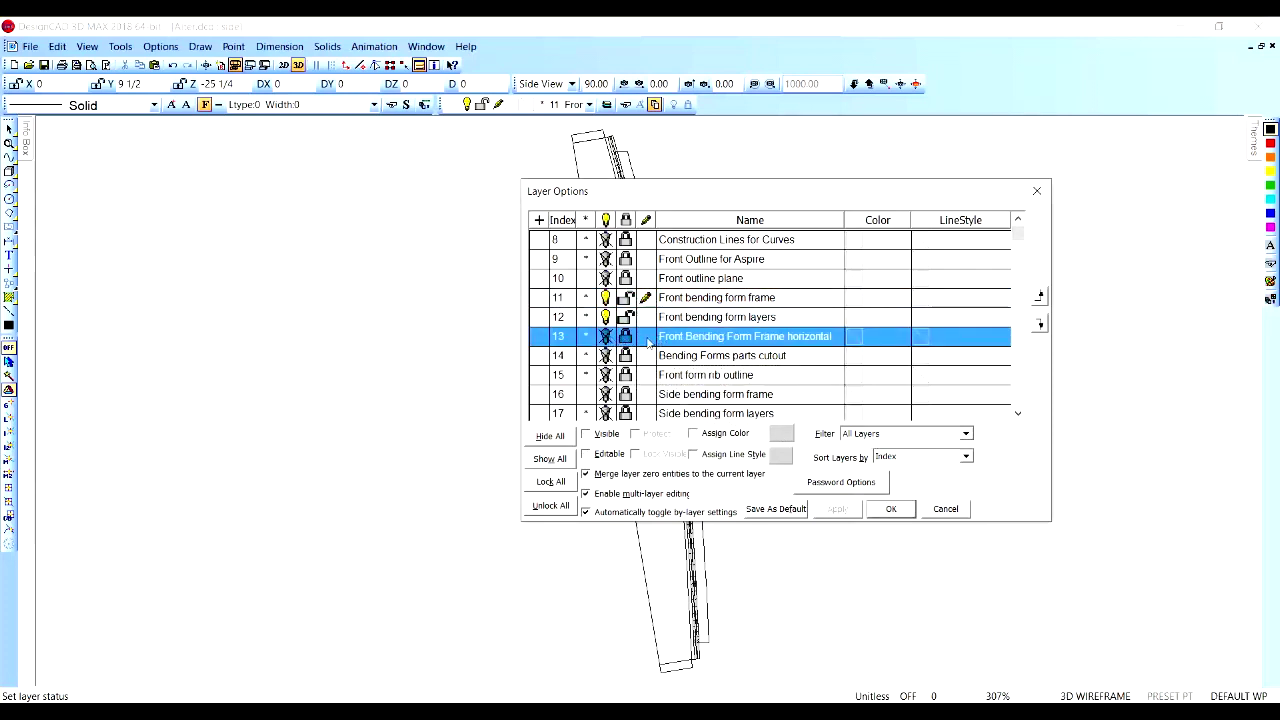
pyautogui.click(605, 336)
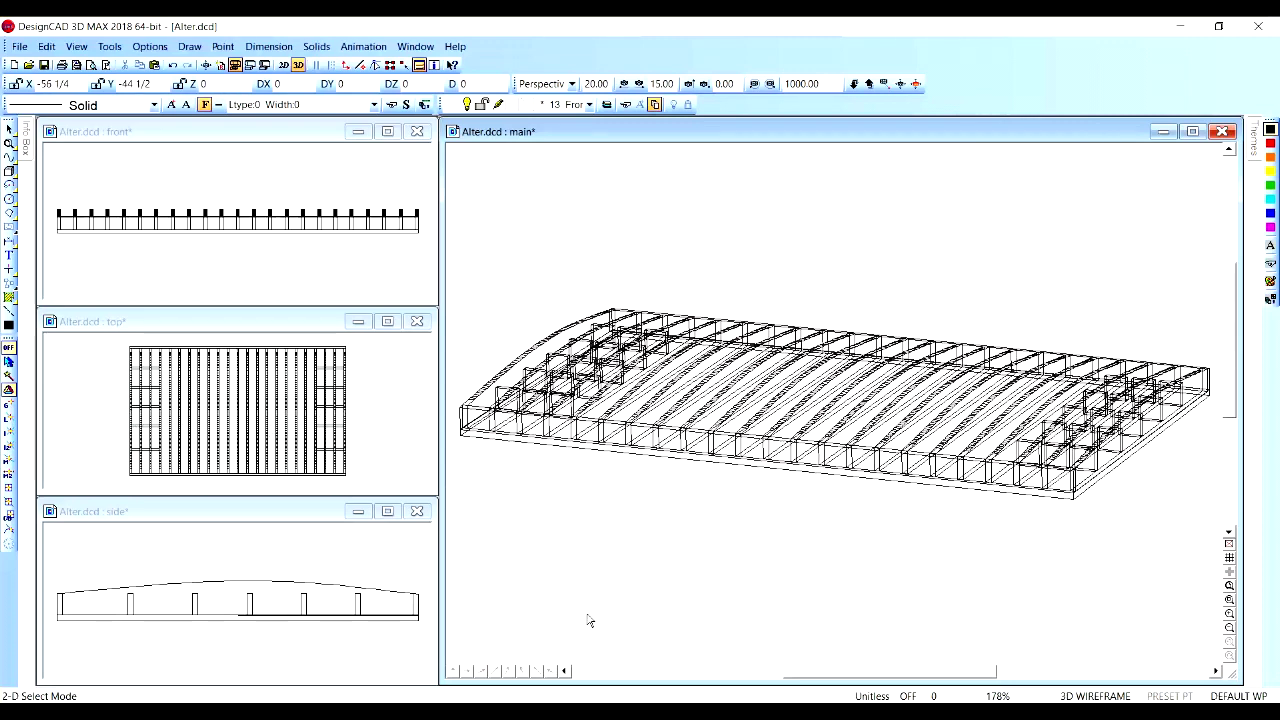
pyautogui.hotkey('ctrl', 's')
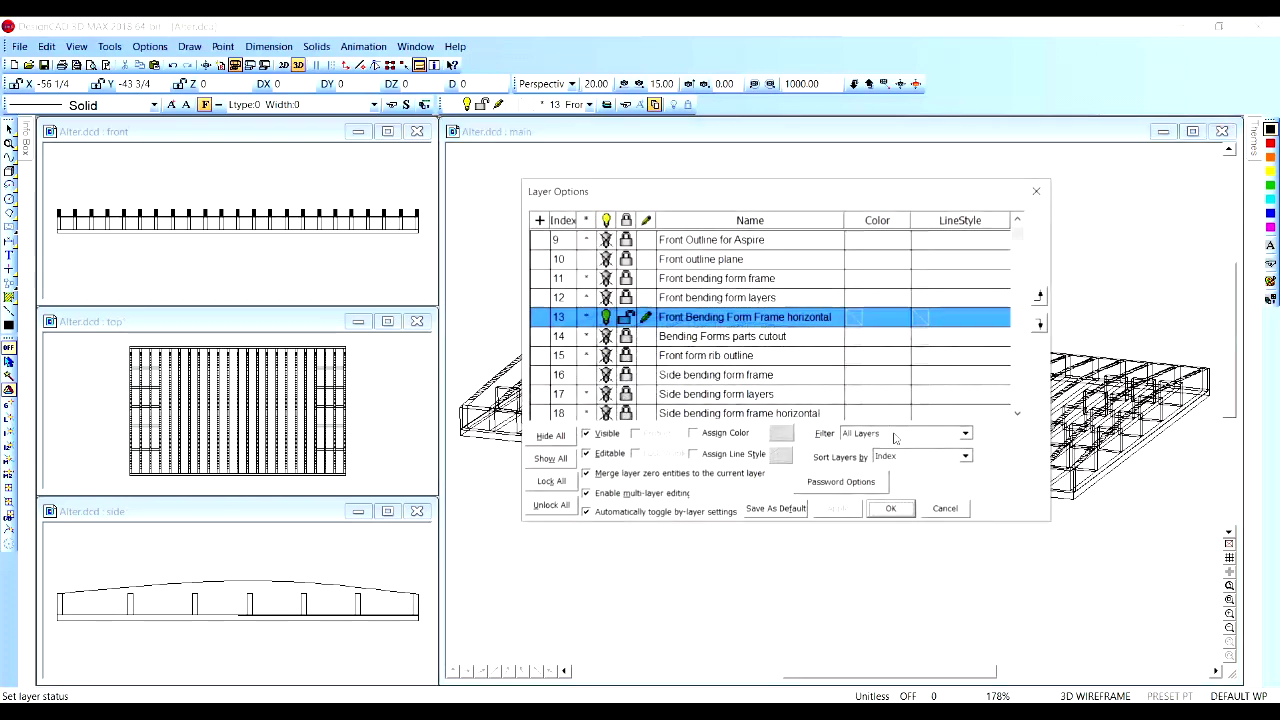
# Make layer 18 'Side bending form frame horizontal' current and zoom to fit all views.
pyautogui.click(620, 375)
pyautogui.click(646, 318)
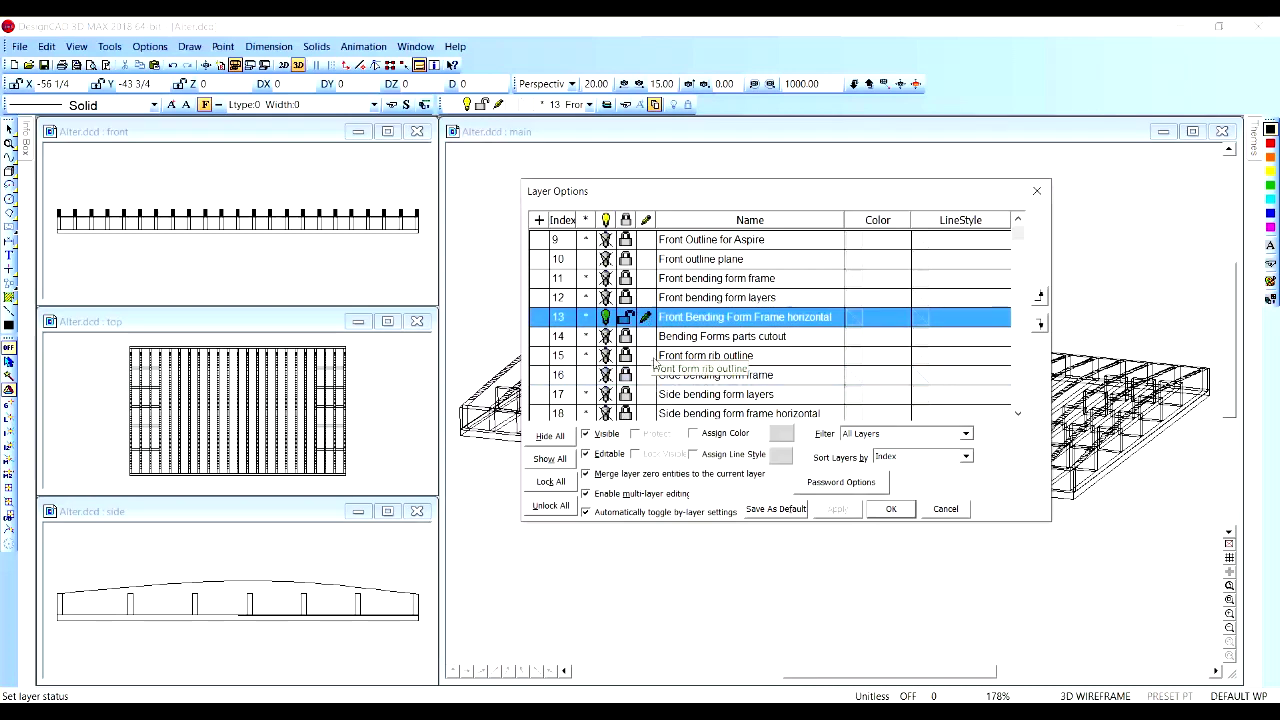
pyautogui.click(646, 356)
pyautogui.click(646, 375)
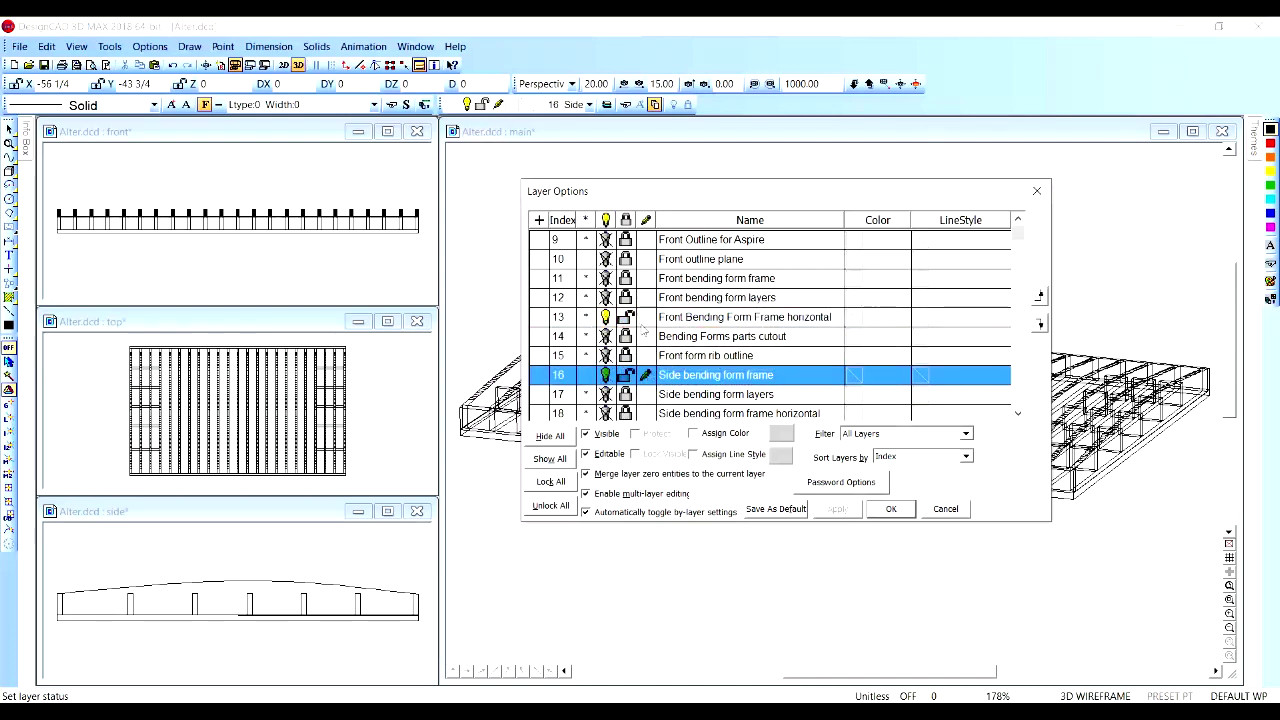
pyautogui.click(646, 412)
pyautogui.press('Return')
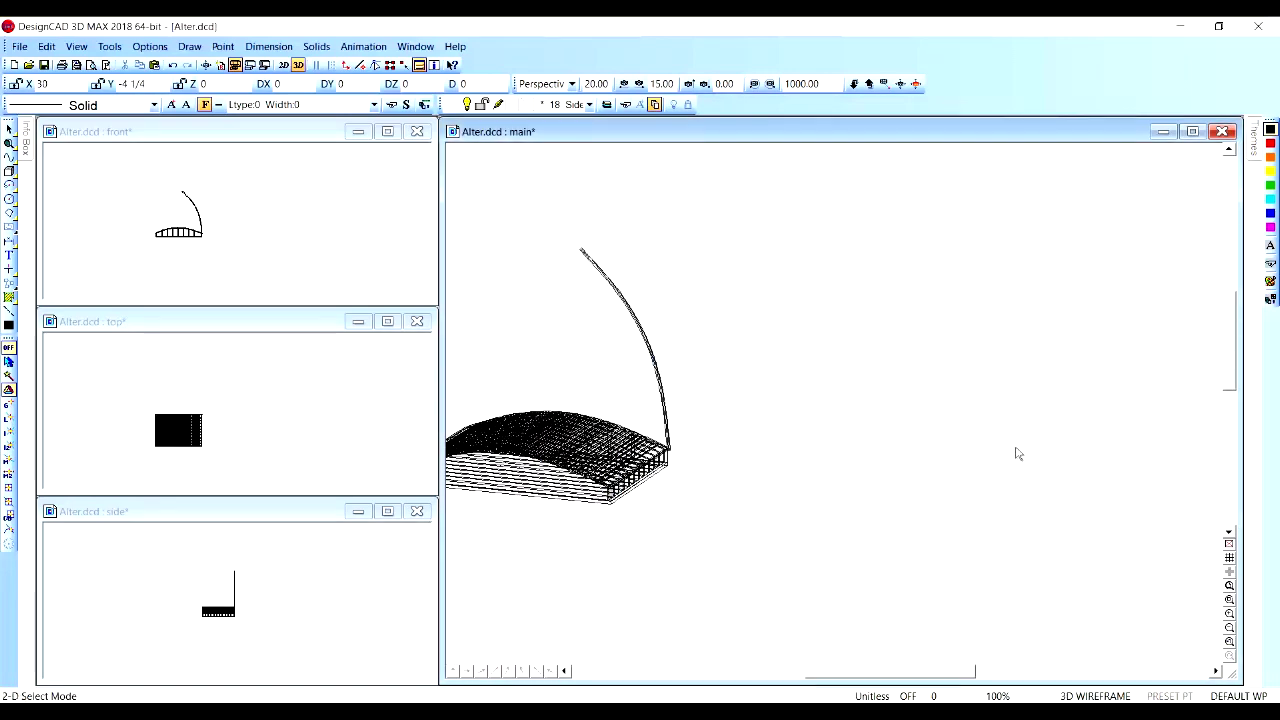
pyautogui.press('Home')
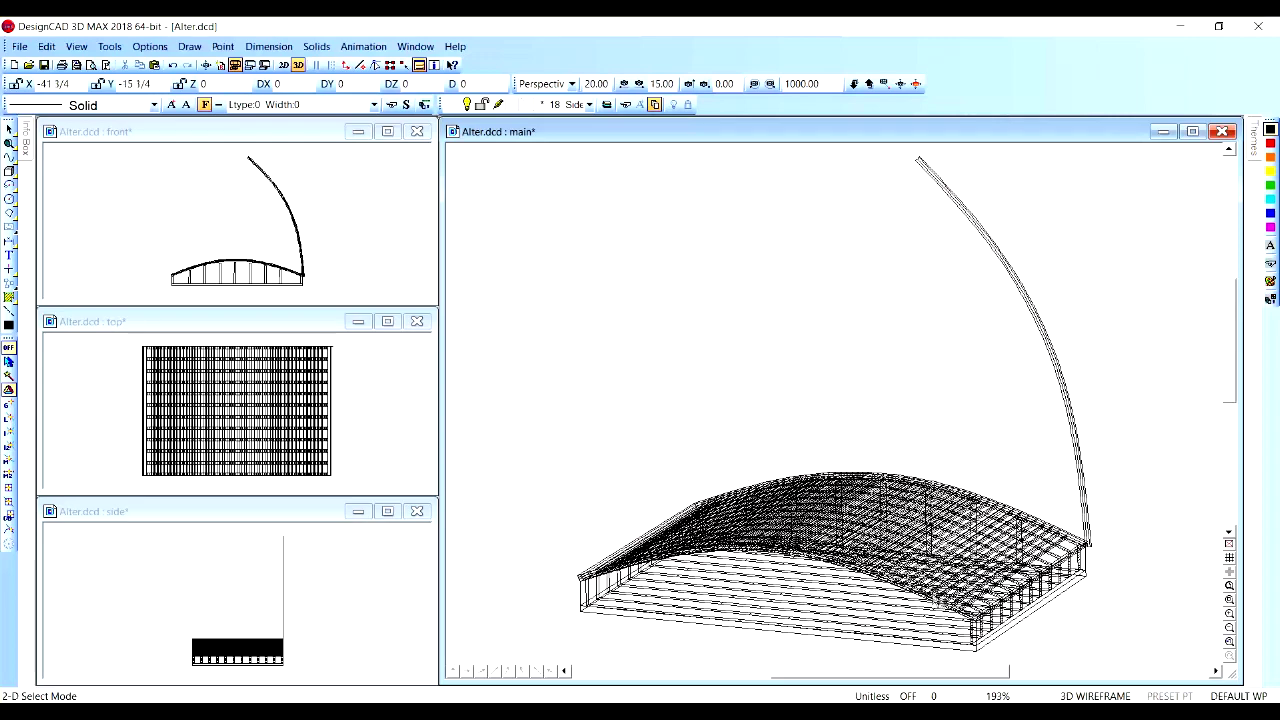
# Make layer 19 'Bendable Plywood Cutout' current and hide layers 17 and 18.
pyautogui.hotkey('ctrl', 'l')
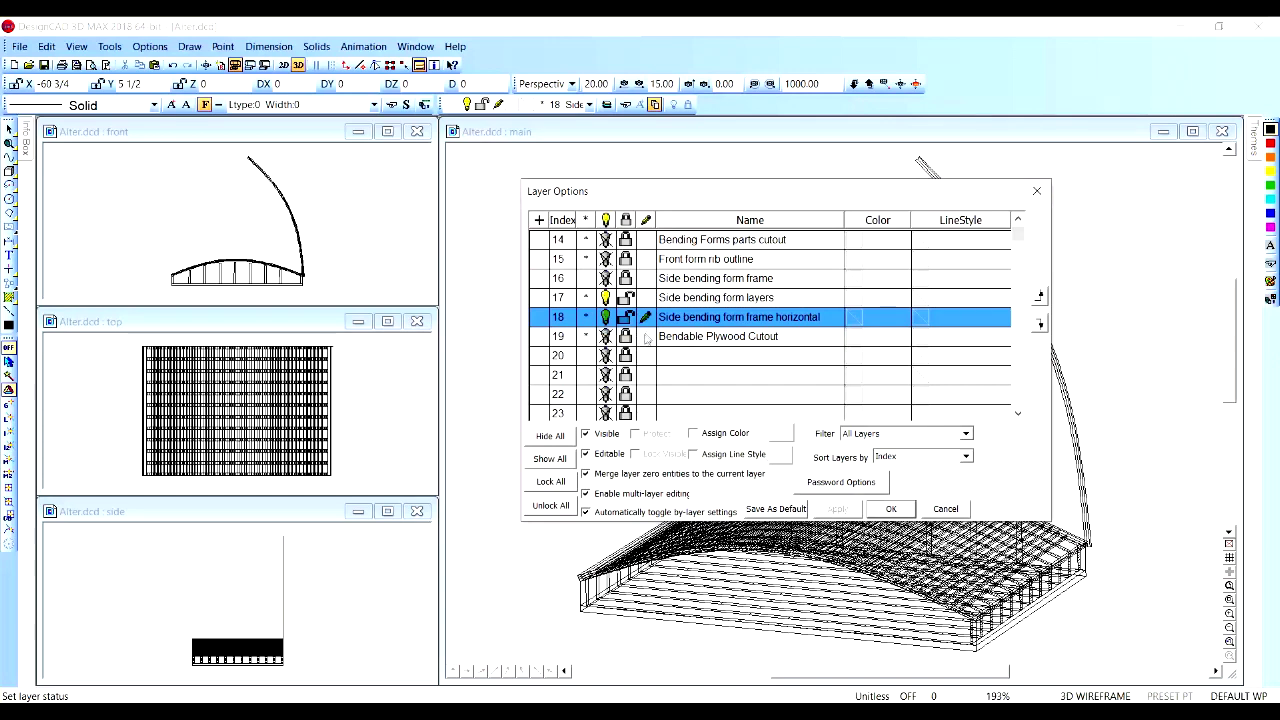
pyautogui.click(647, 338)
pyautogui.click(647, 338)
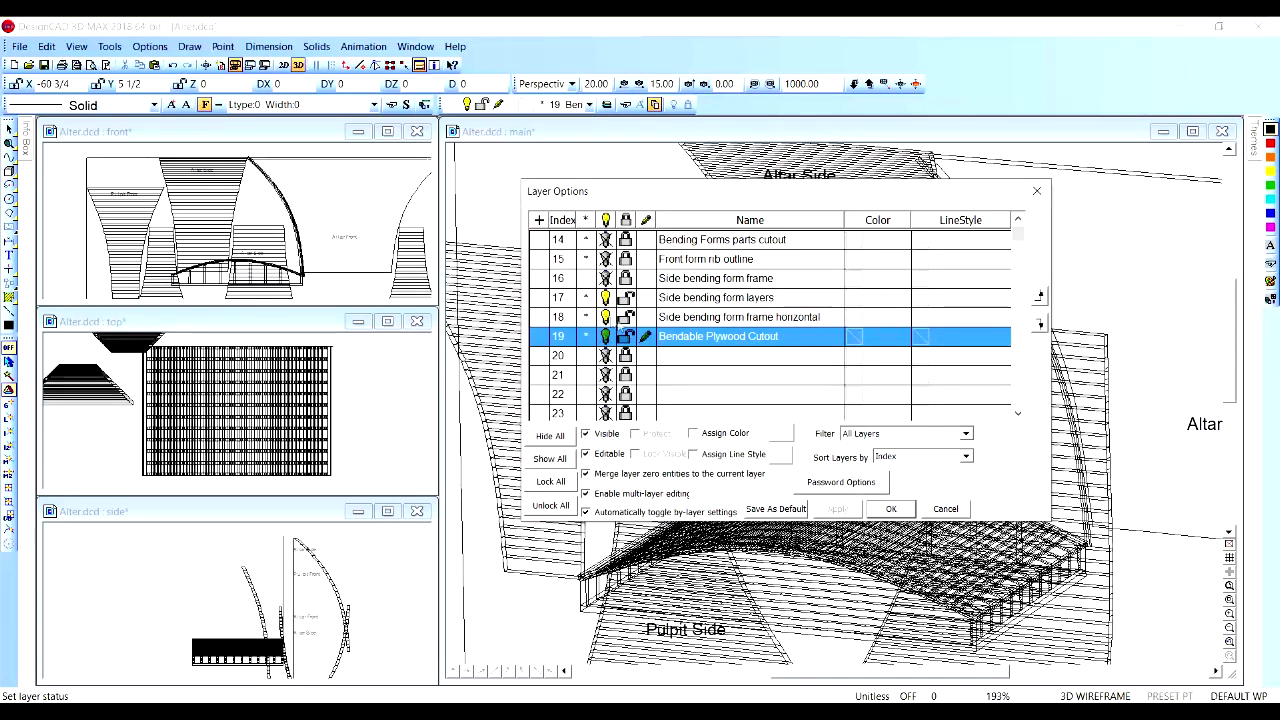
pyautogui.click(606, 317)
pyautogui.click(606, 298)
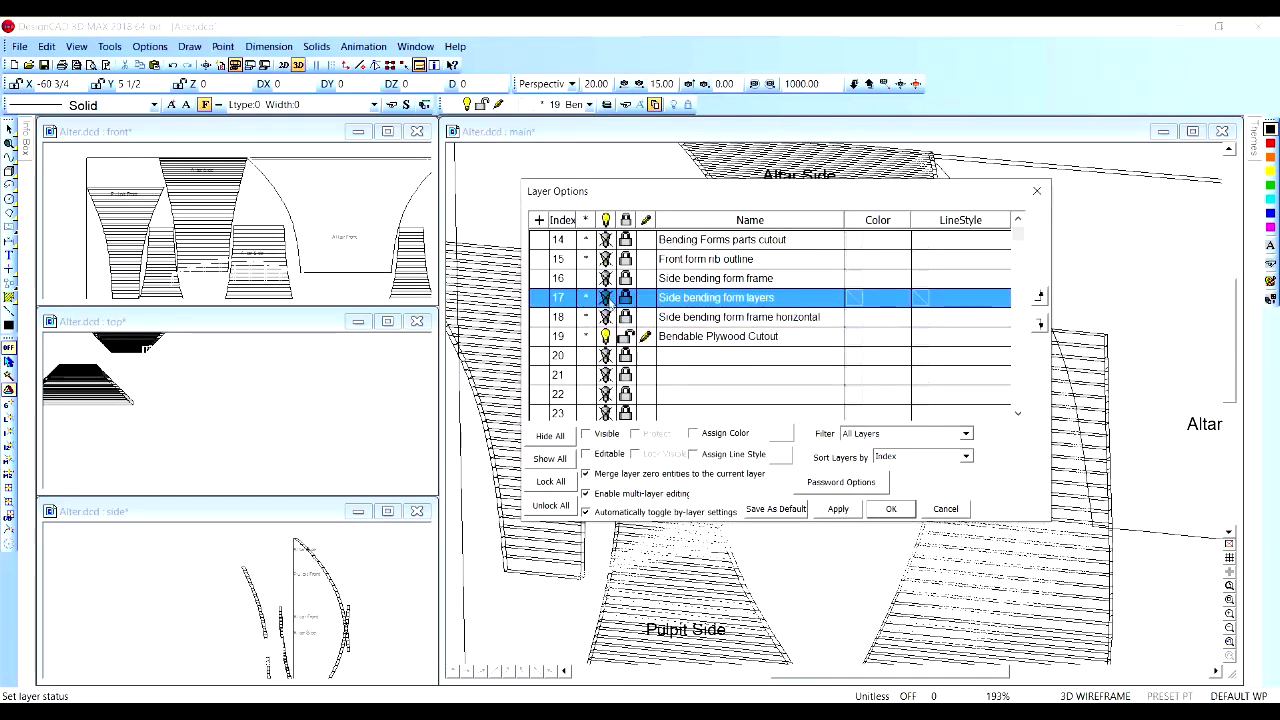
pyautogui.click(893, 510)
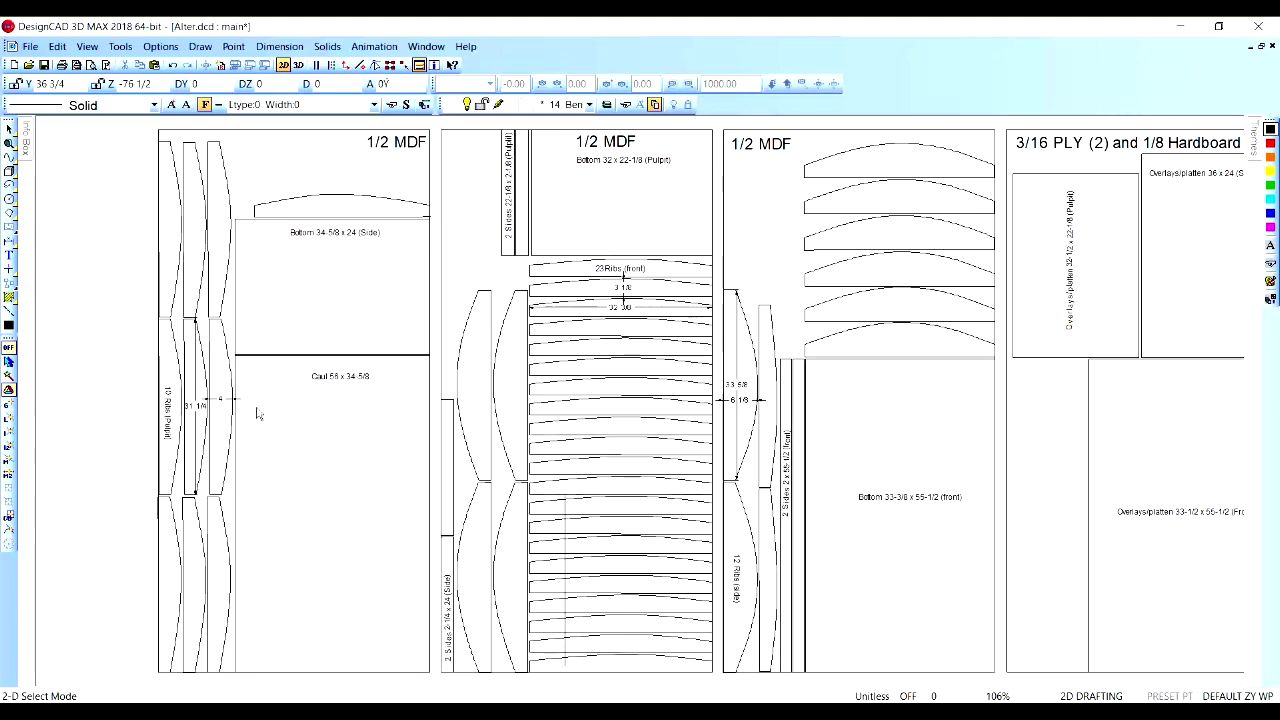
pyautogui.hscroll(2, 257, 412)
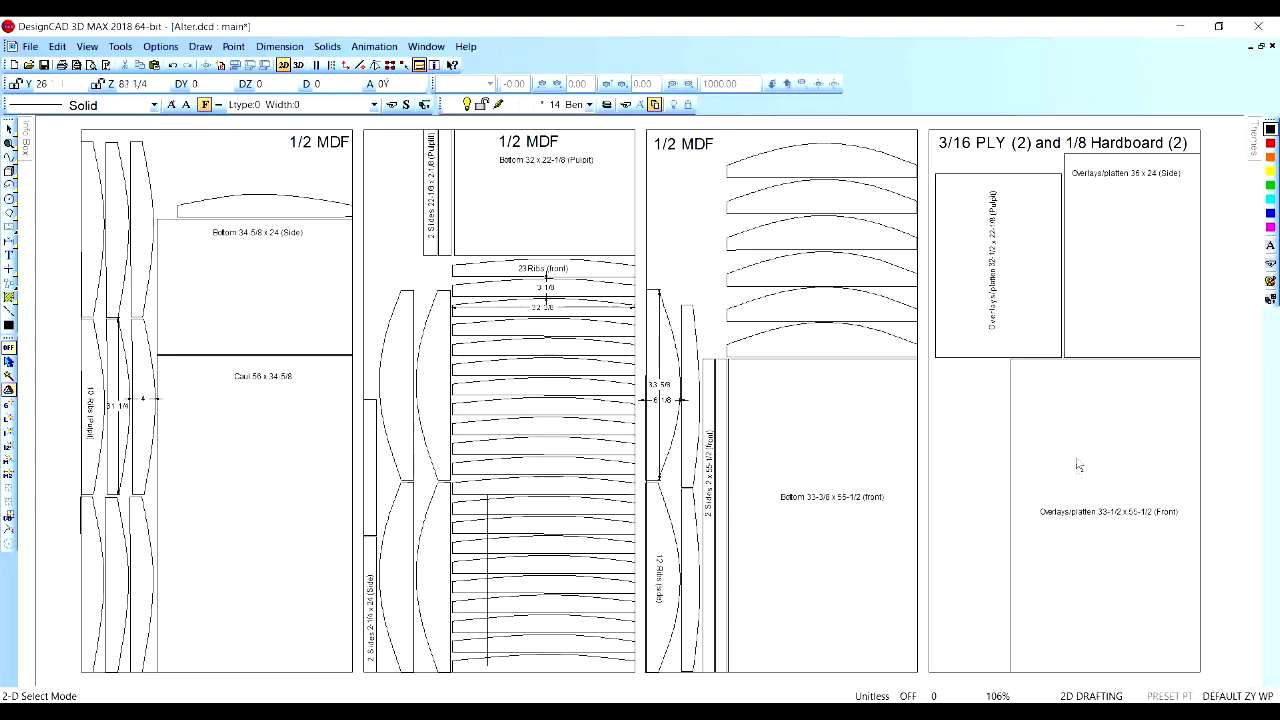
# Switch to Pulpit.dcd with main, front, top and side views tiled, and turn on the Base layer.
pyautogui.hotkey('ctrl', 'Tab')
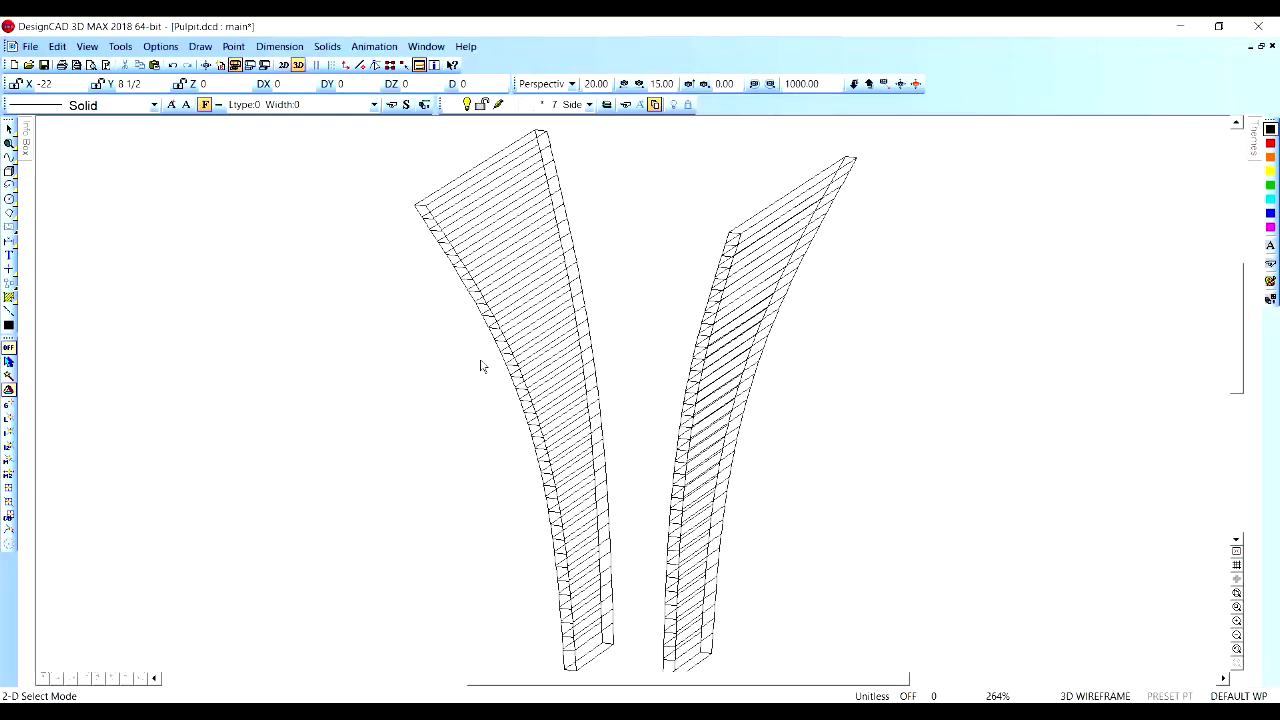
pyautogui.hotkey('ctrl', 'm')
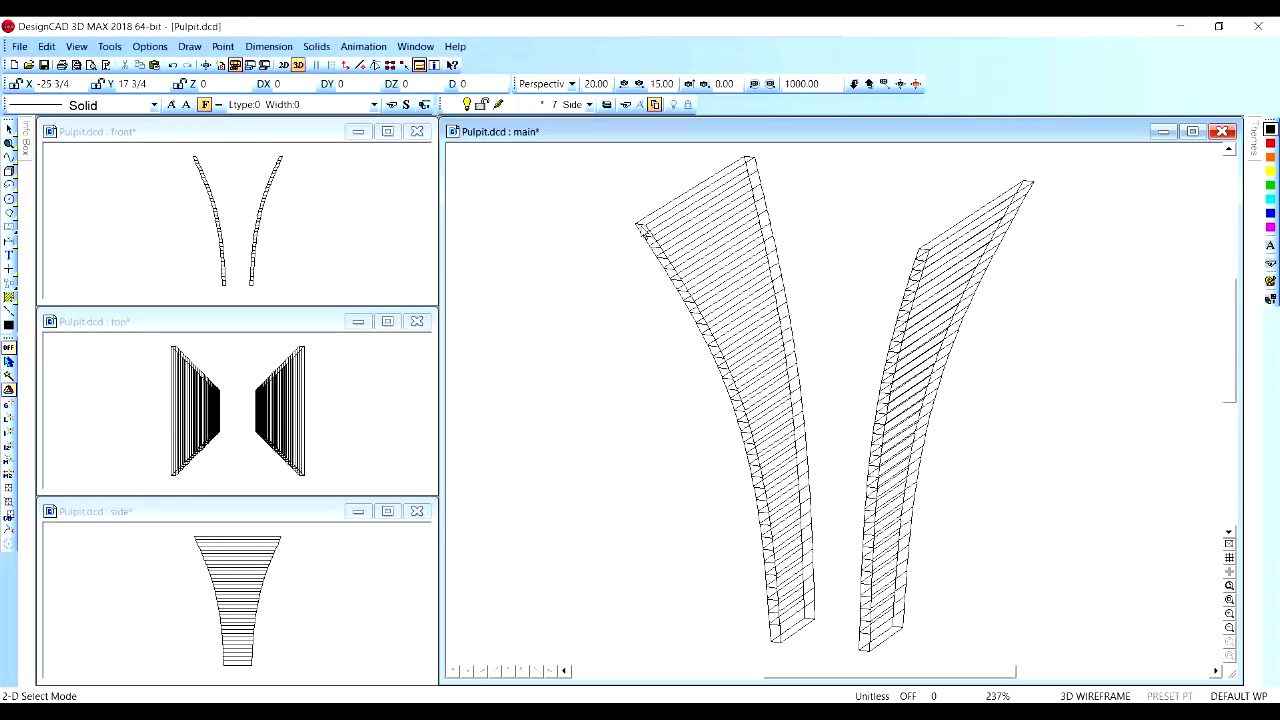
pyautogui.click(466, 104)
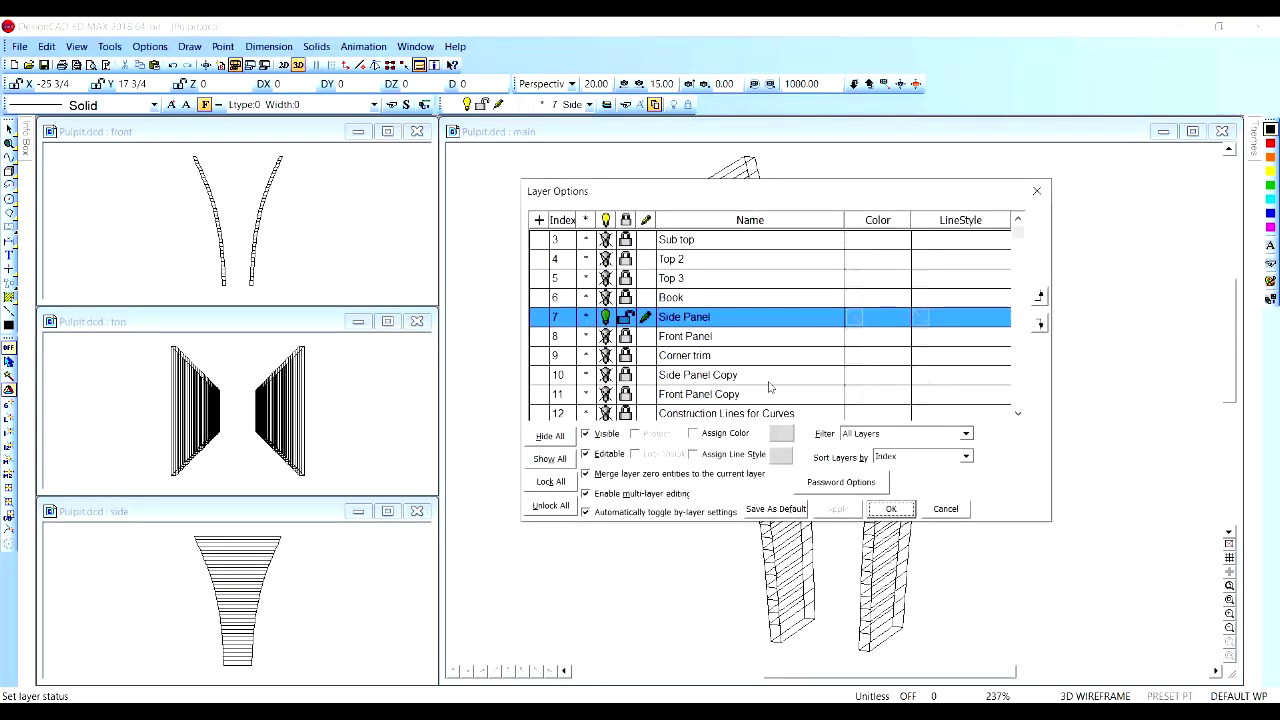
pyautogui.scroll(1, 737, 345)
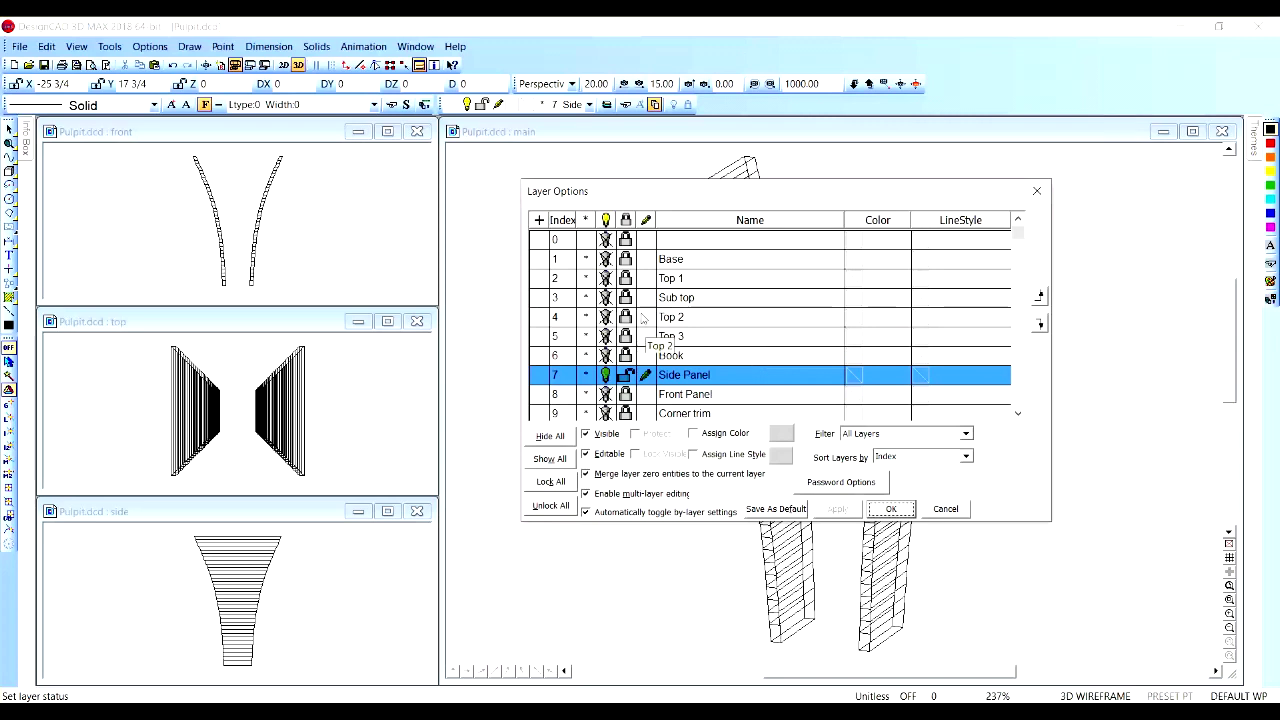
pyautogui.click(606, 260)
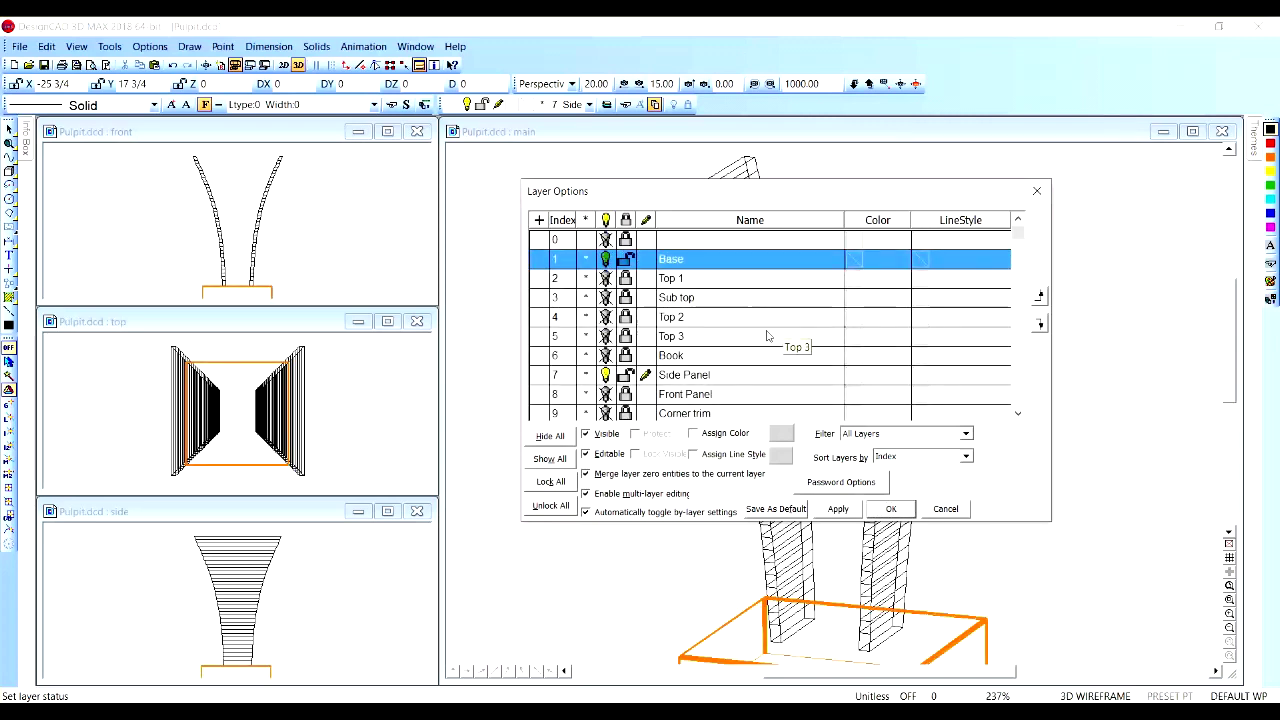
# Turn on the Book, Front Panel, Corner trim and Top 3 layers.
pyautogui.scroll(-1, 751, 335)
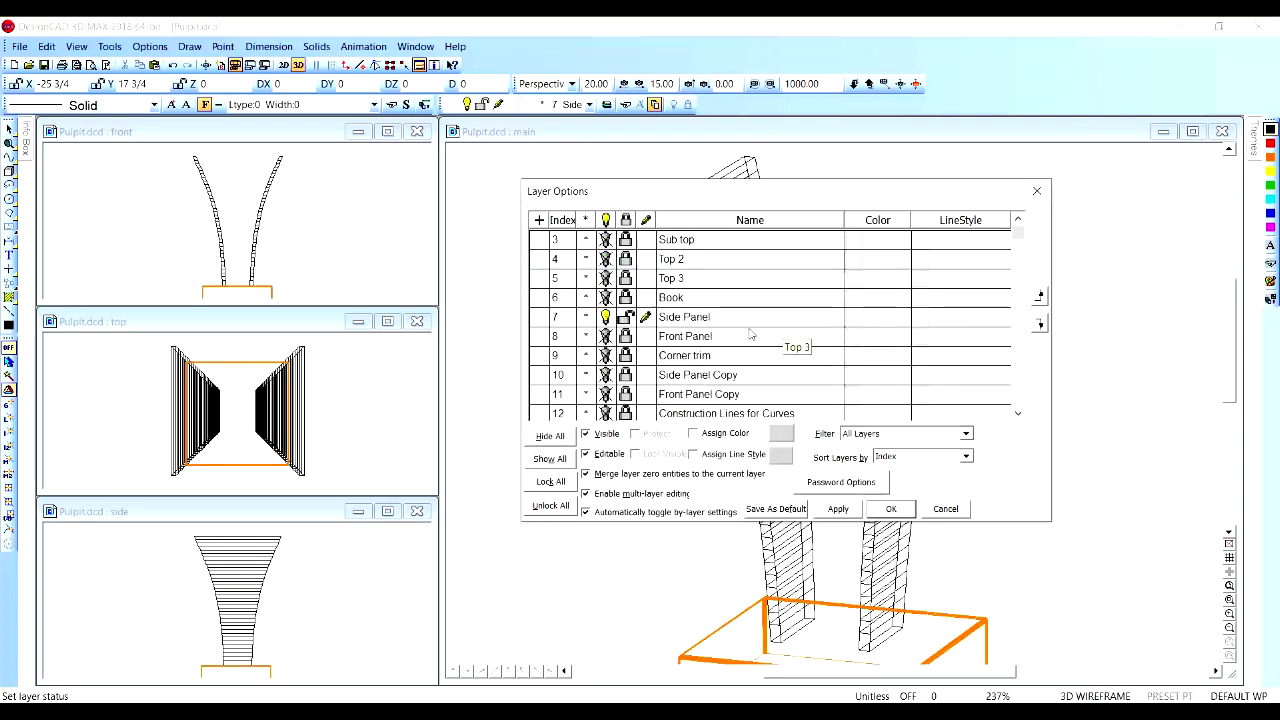
pyautogui.click(606, 298)
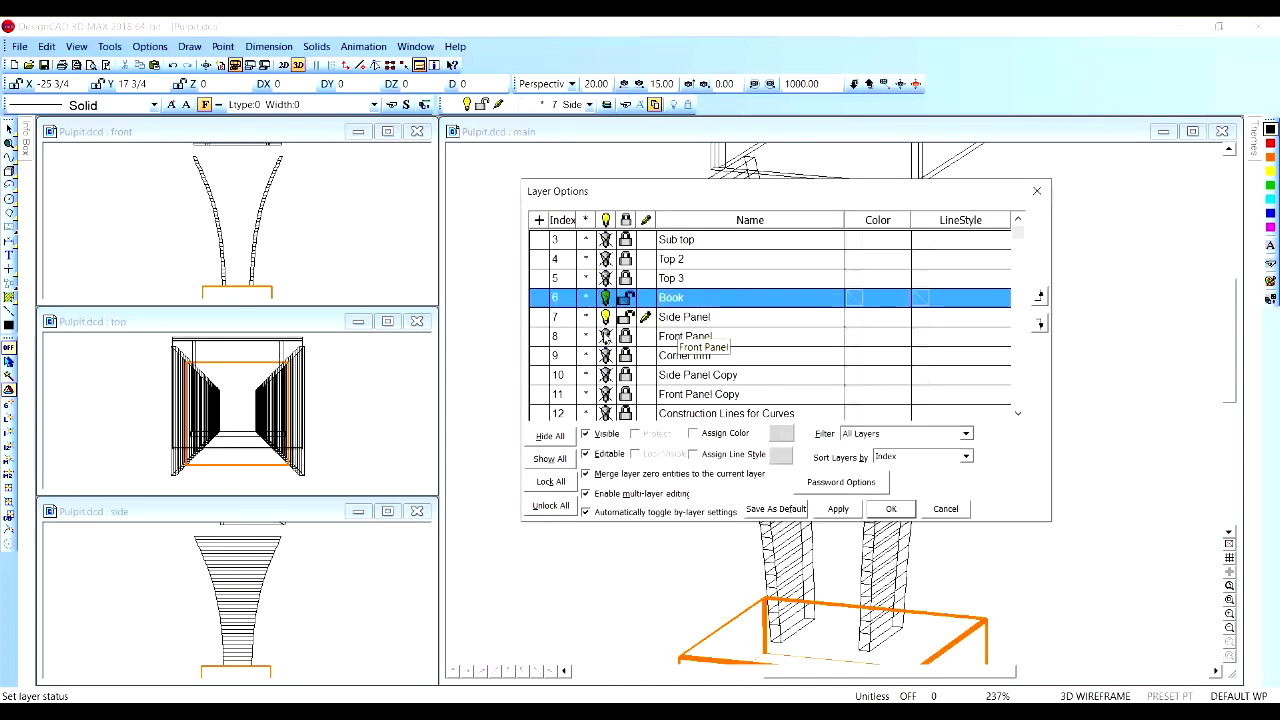
pyautogui.click(605, 337)
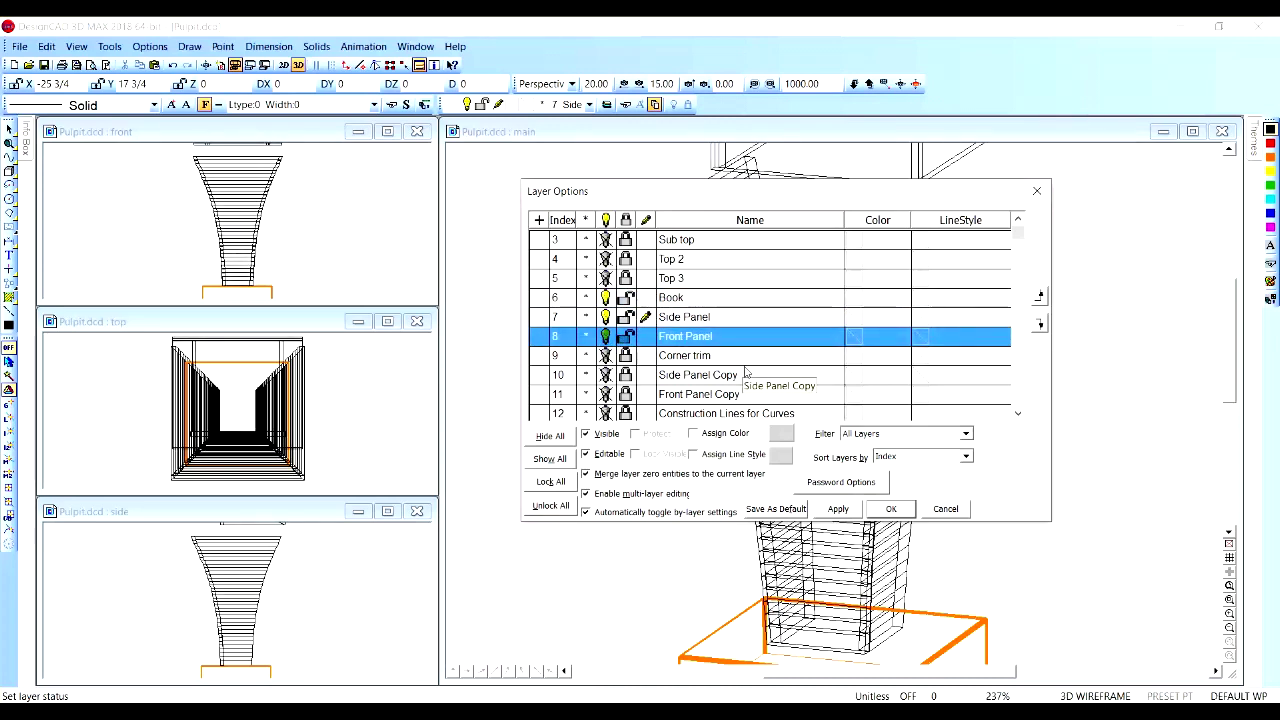
pyautogui.click(606, 356)
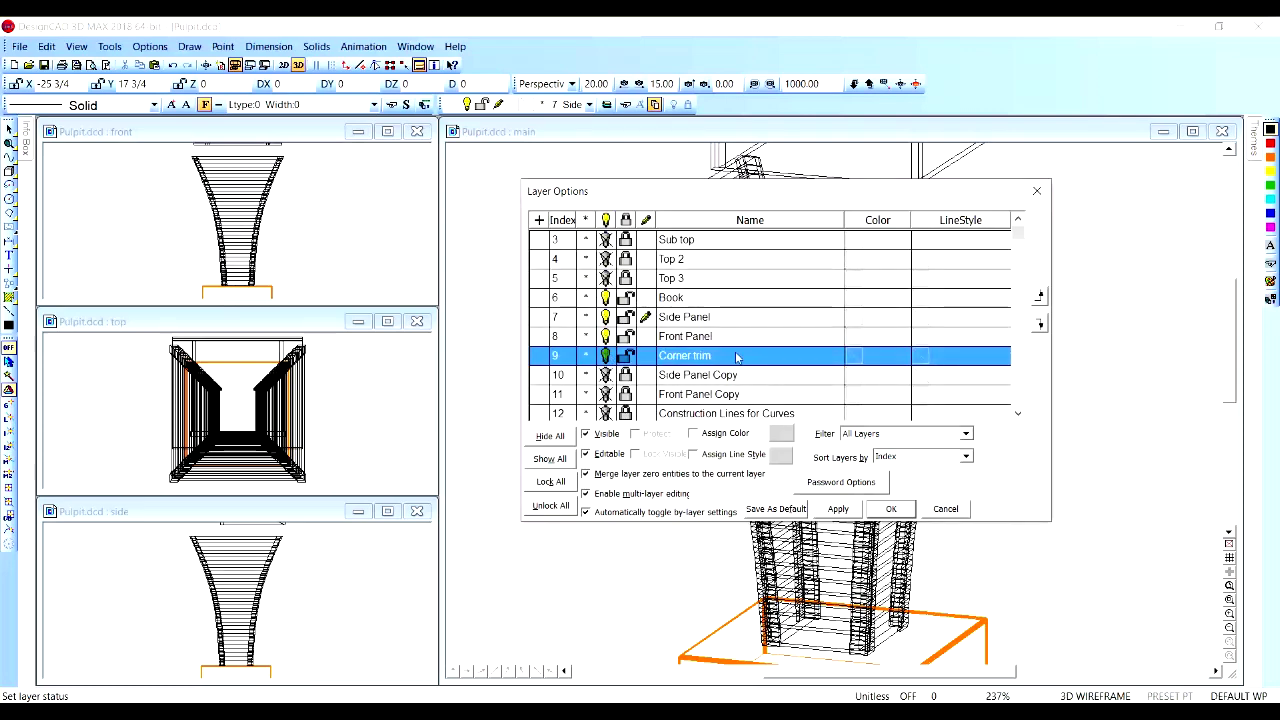
pyautogui.scroll(1, 736, 359)
pyautogui.click(605, 337)
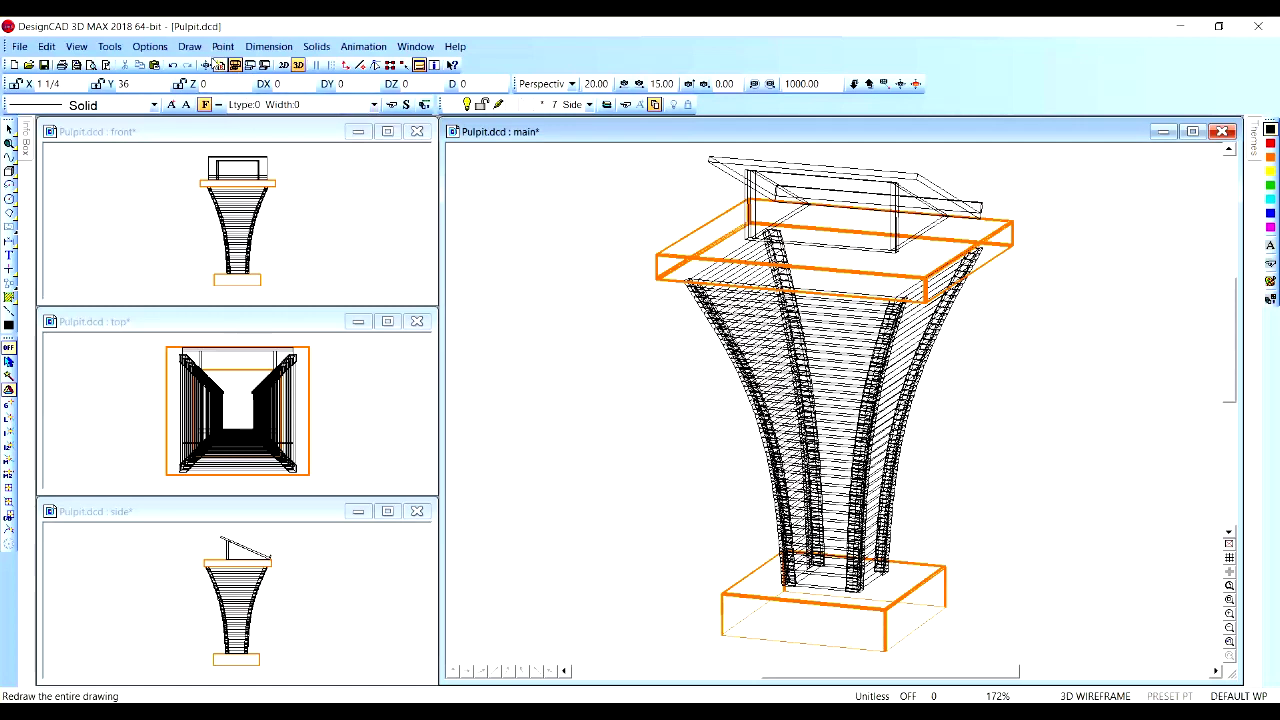
# Render the pulpit in textured shaded mode to show wood grain and the carved cross panel.
pyautogui.click(151, 47)
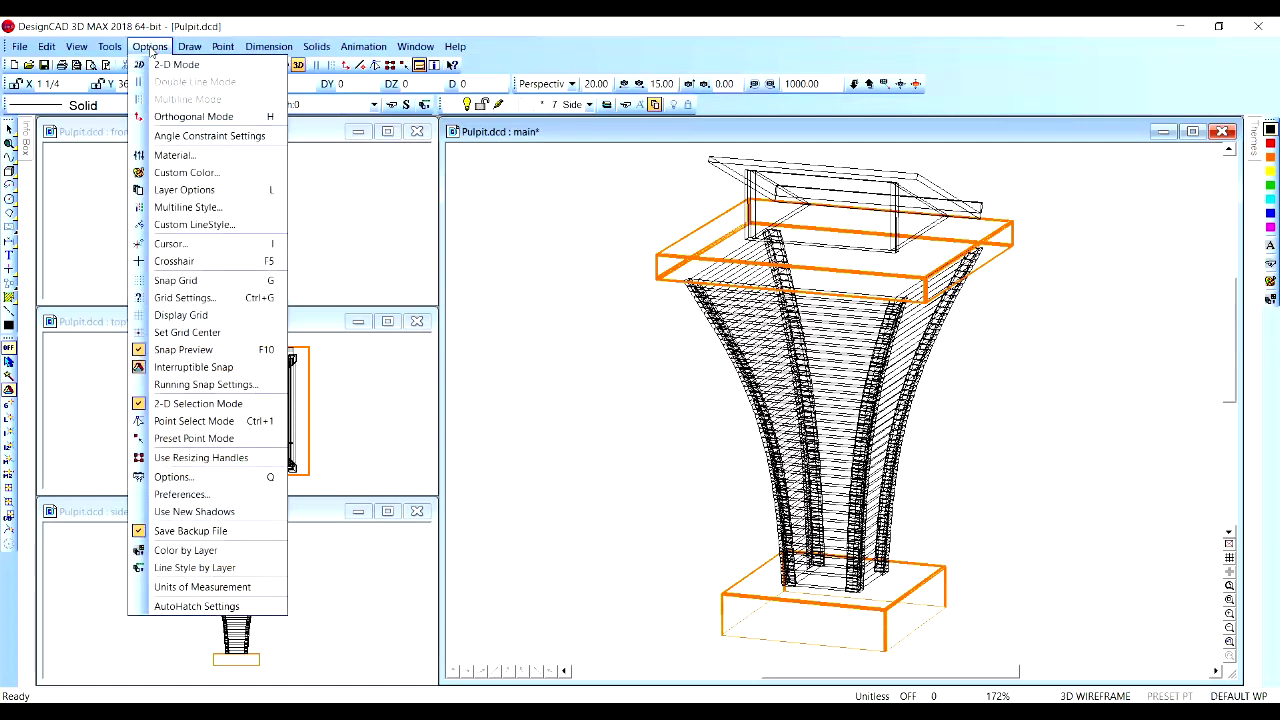
pyautogui.click(175, 346)
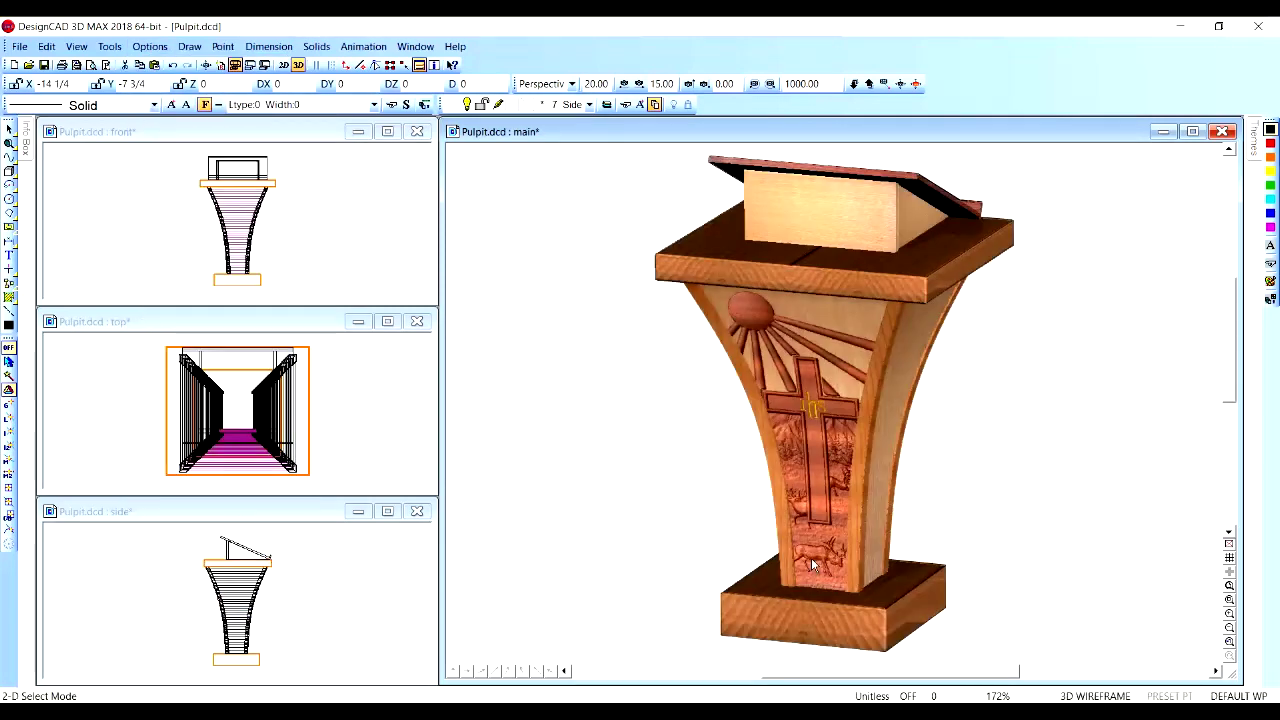